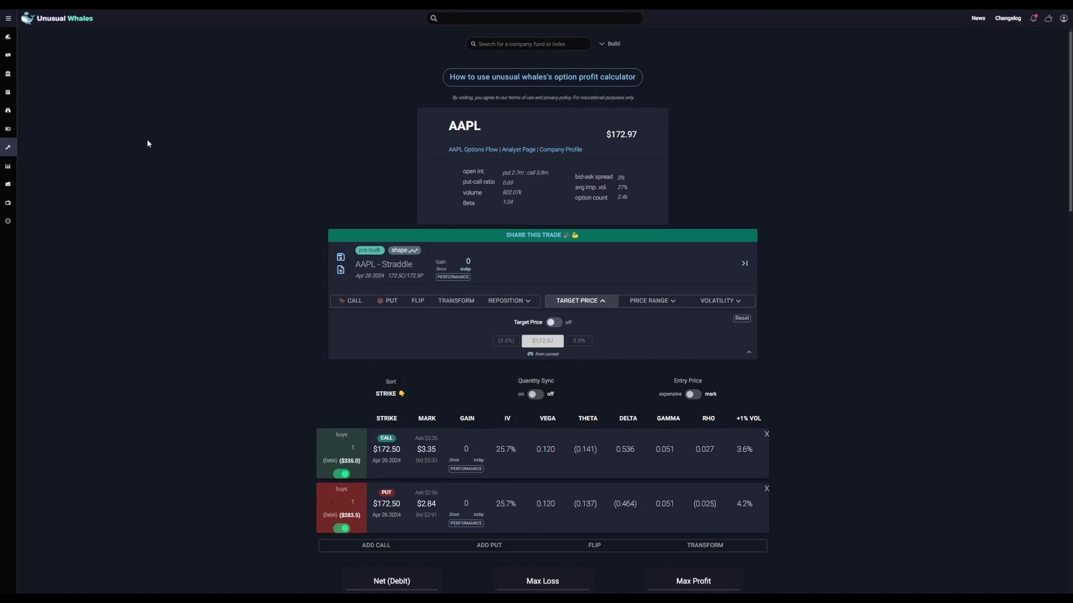
Search for the ticker AAPL and load it in the option profit calculator
{"action": "scroll", "coordinate": [148, 144], "scroll_direction": "down", "scroll_amount": 15}
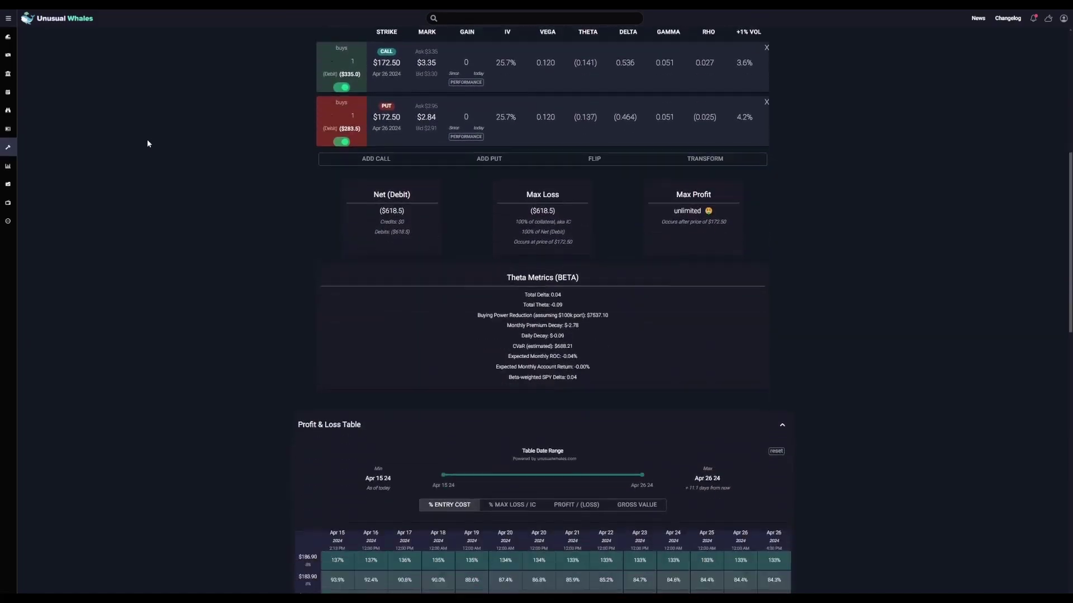
{"action": "scroll", "coordinate": [148, 144], "scroll_direction": "down", "scroll_amount": 10}
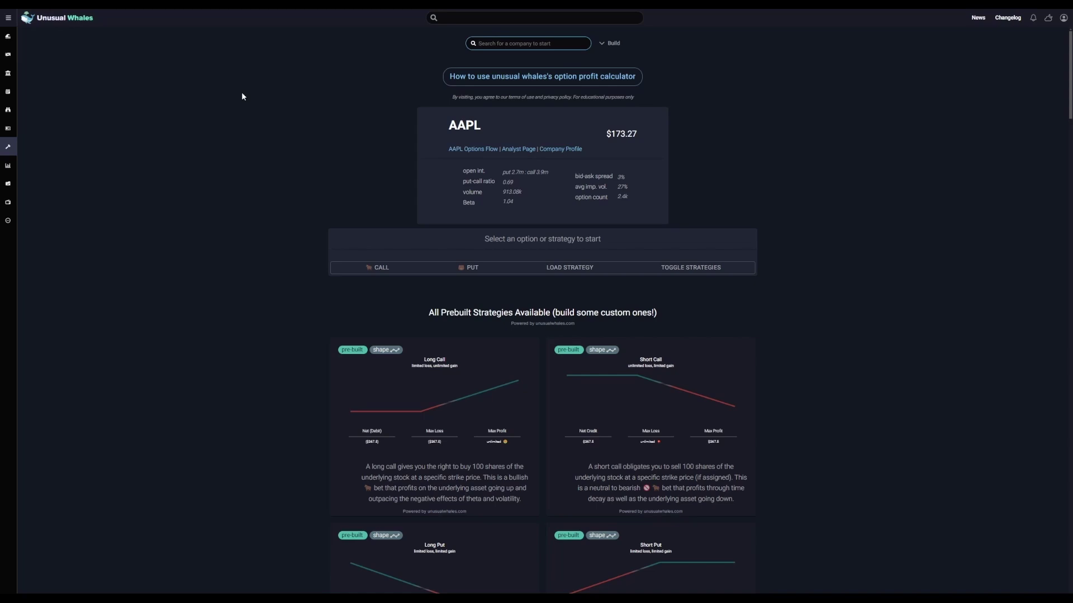
{"action": "type", "text": "AAPL"}
{"action": "key", "text": "Return"}
{"action": "left_click", "coordinate": [461, 150]}
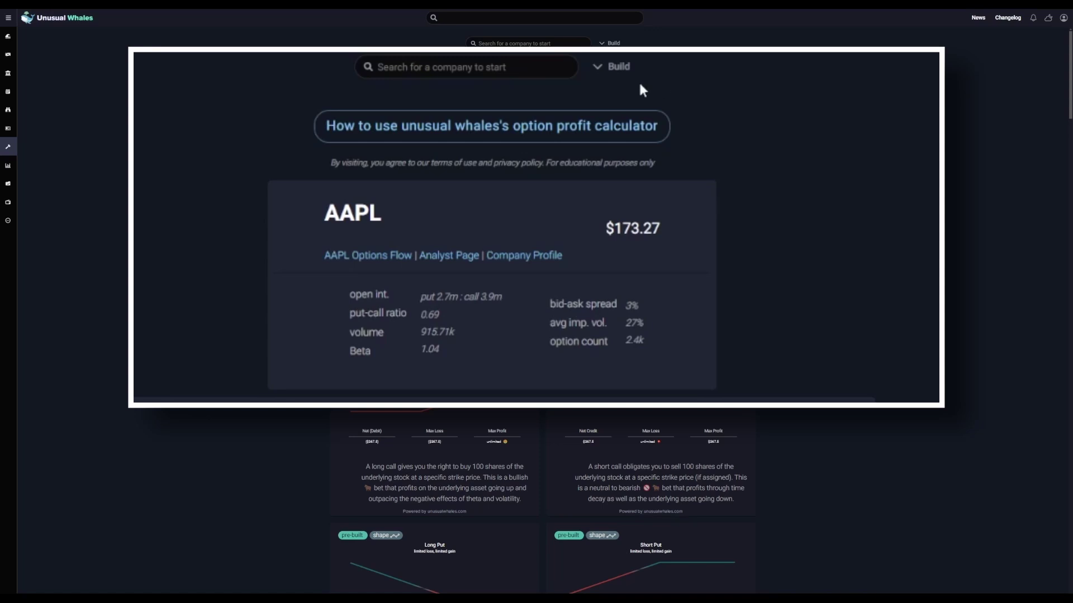
Browse the prebuilt strategies and preview the Short Put, Short Straddle and Straddle descriptions and payoff shapes
{"action": "left_click", "coordinate": [598, 69]}
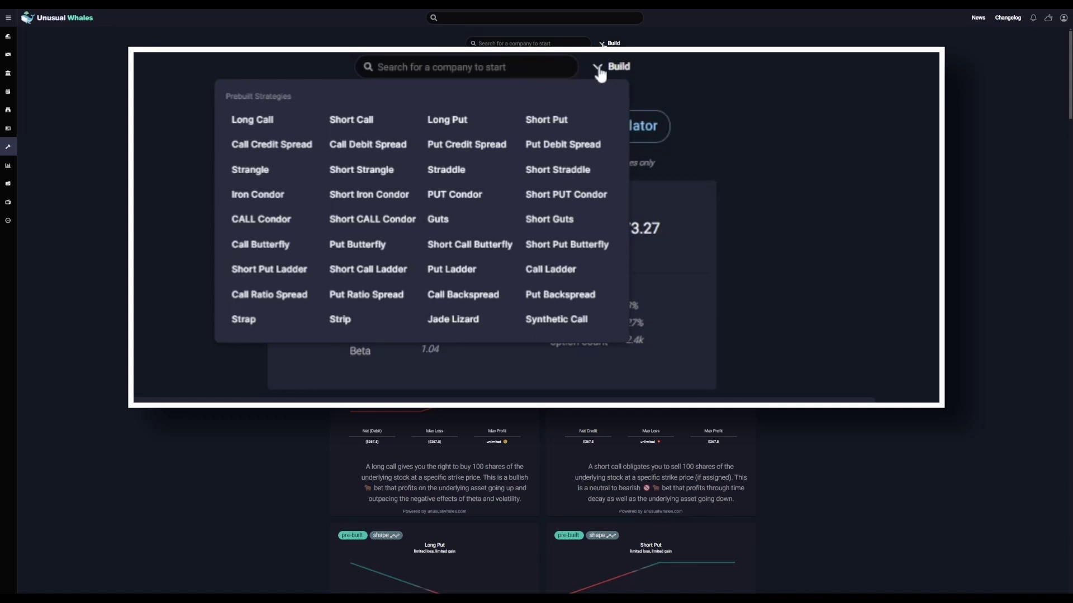
{"action": "mouse_move", "coordinate": [562, 121]}
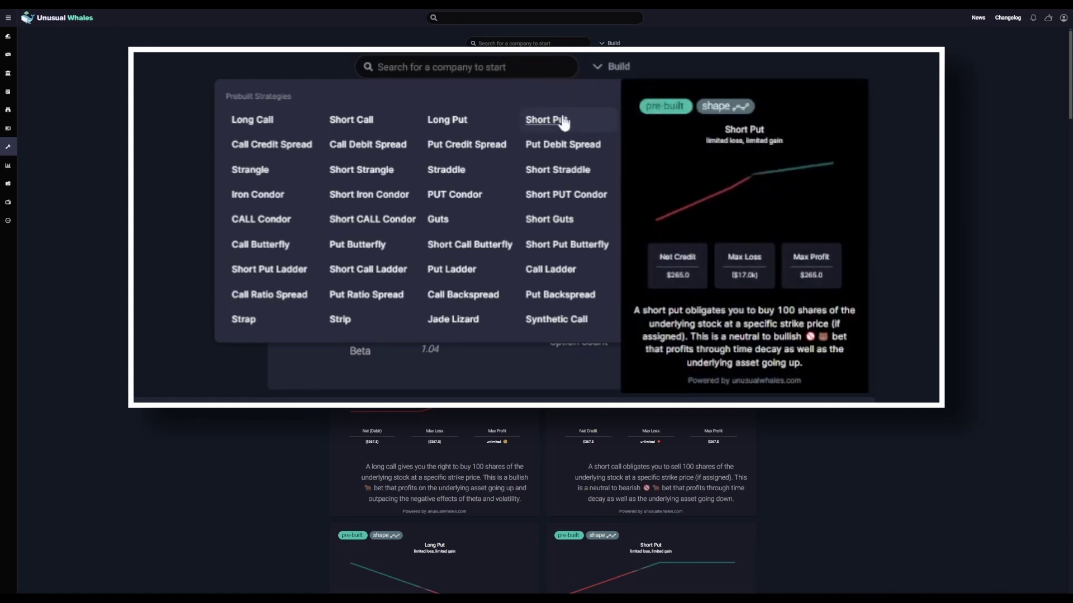
{"action": "mouse_move", "coordinate": [565, 166]}
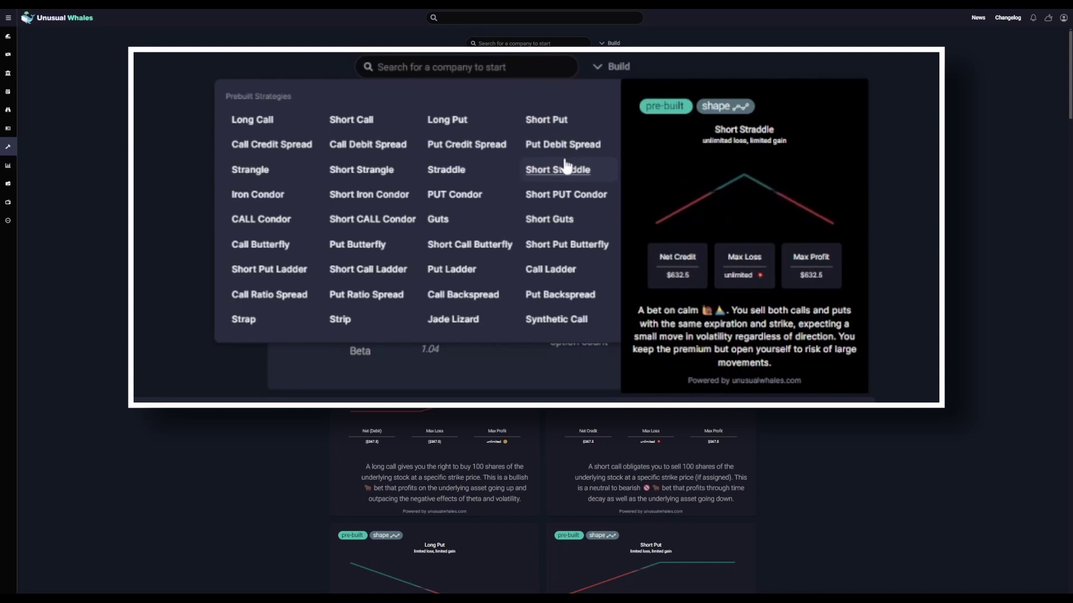
{"action": "mouse_move", "coordinate": [479, 171]}
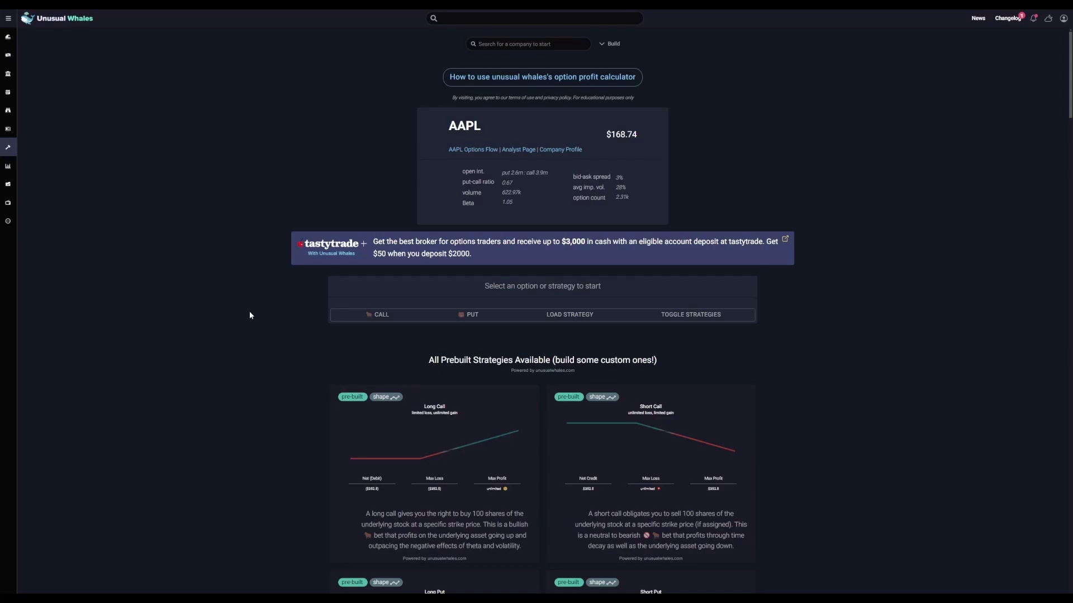
Start an AAPL long call trade with the $175 strike expiring May 17 2024
{"action": "left_click", "coordinate": [370, 314]}
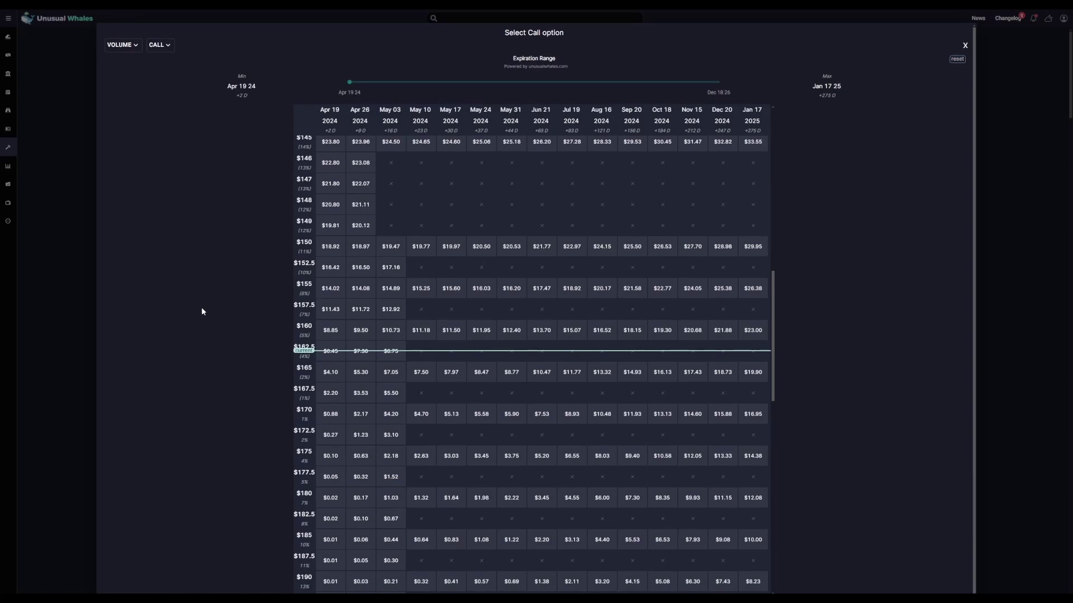
{"action": "mouse_move", "coordinate": [451, 455]}
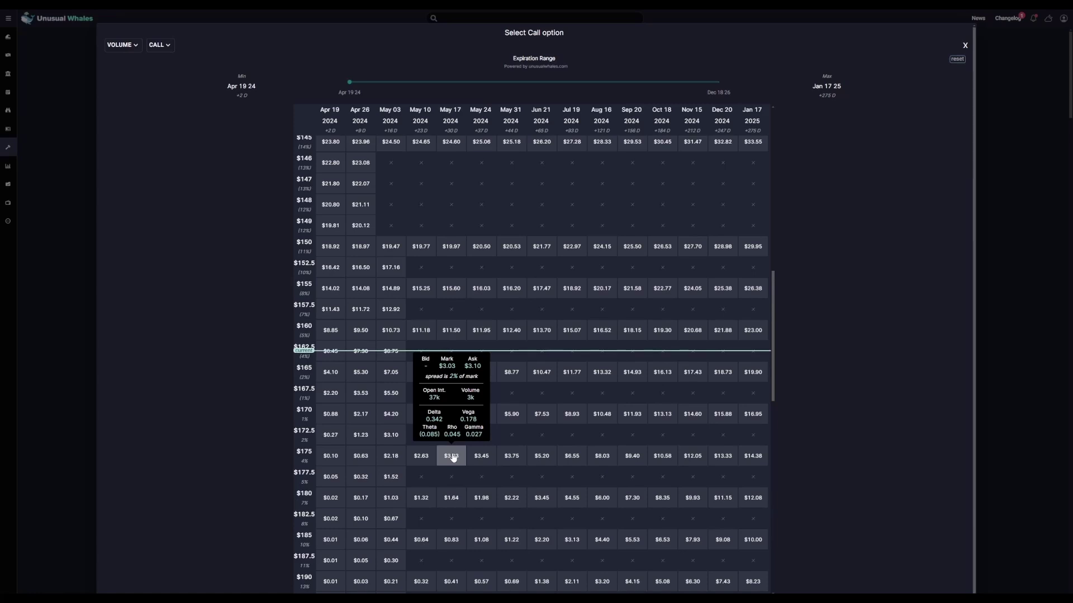
{"action": "left_click", "coordinate": [452, 456]}
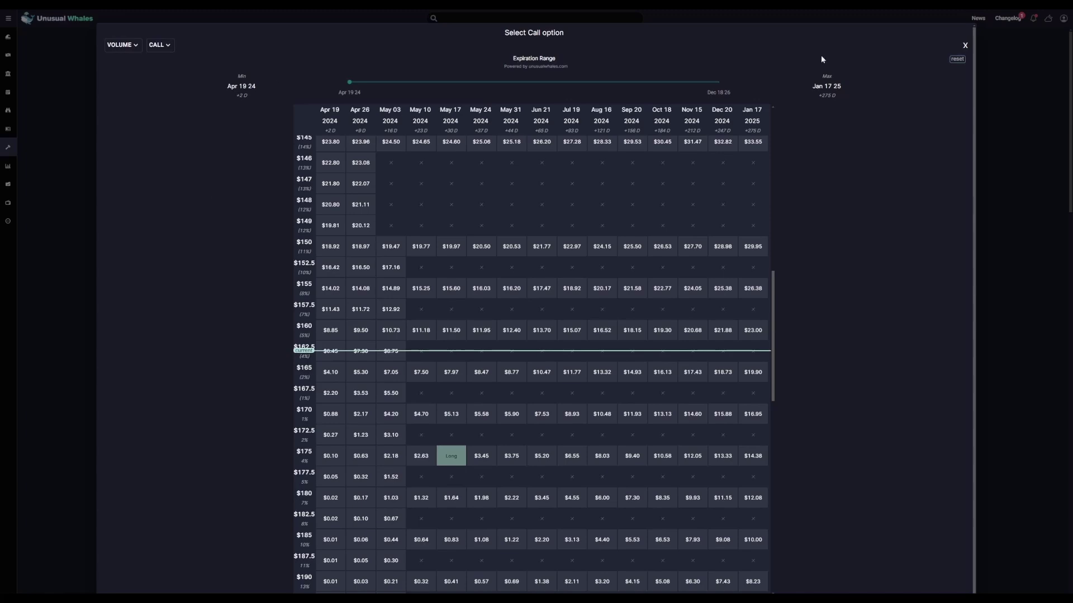
{"action": "left_click", "coordinate": [965, 45]}
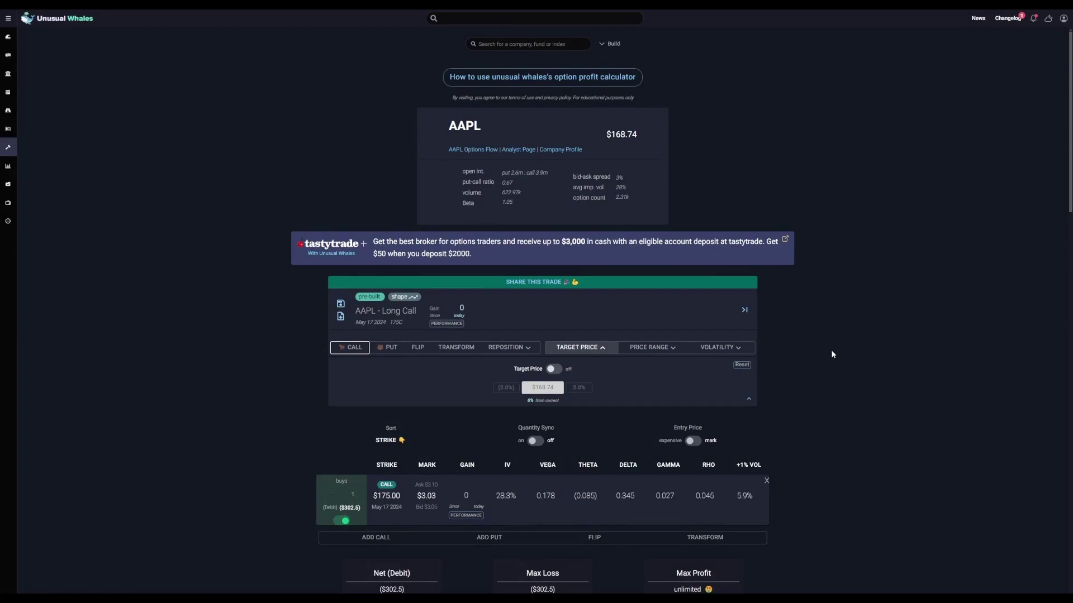
Review the long call's metrics and view the call and put option chains without selecting another contract
{"action": "scroll", "coordinate": [819, 353], "scroll_direction": "down", "scroll_amount": 3}
{"action": "scroll", "coordinate": [820, 355], "scroll_direction": "down", "scroll_amount": 3}
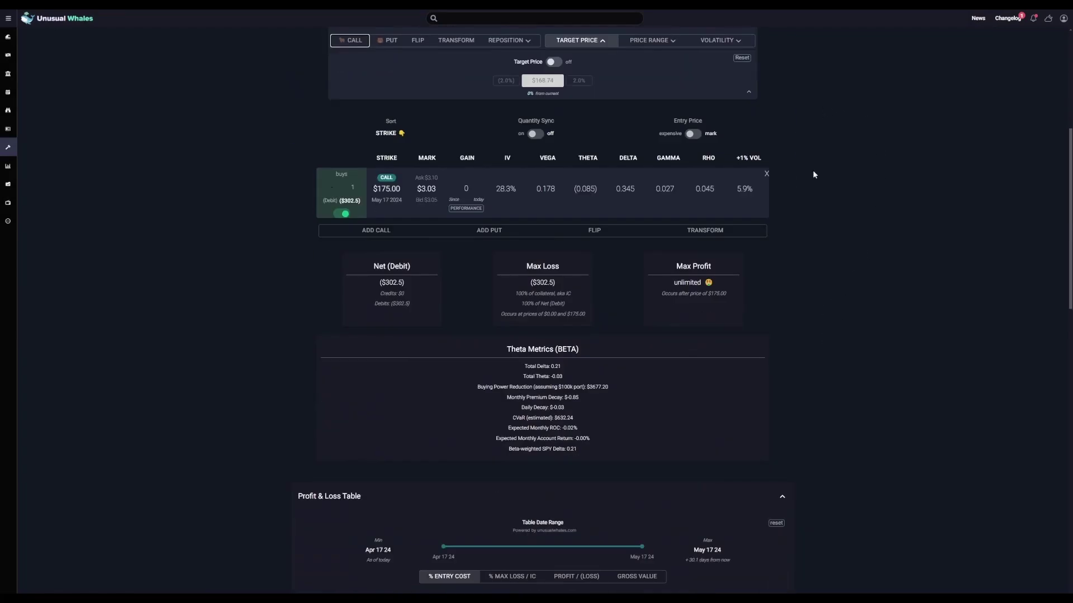
{"action": "left_click", "coordinate": [353, 43]}
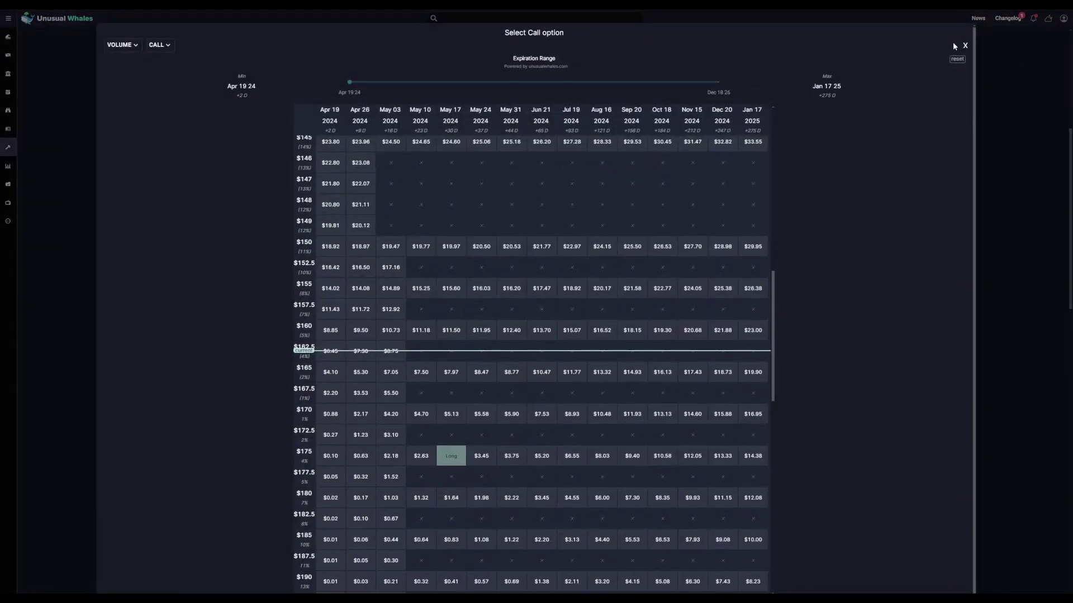
{"action": "left_click", "coordinate": [965, 46]}
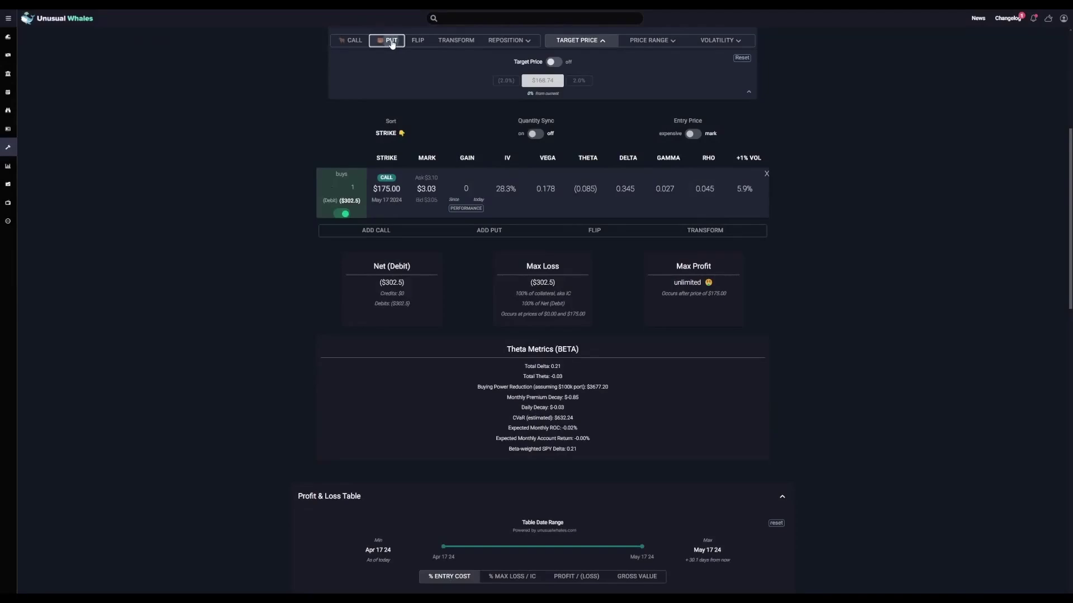
{"action": "left_click", "coordinate": [391, 43]}
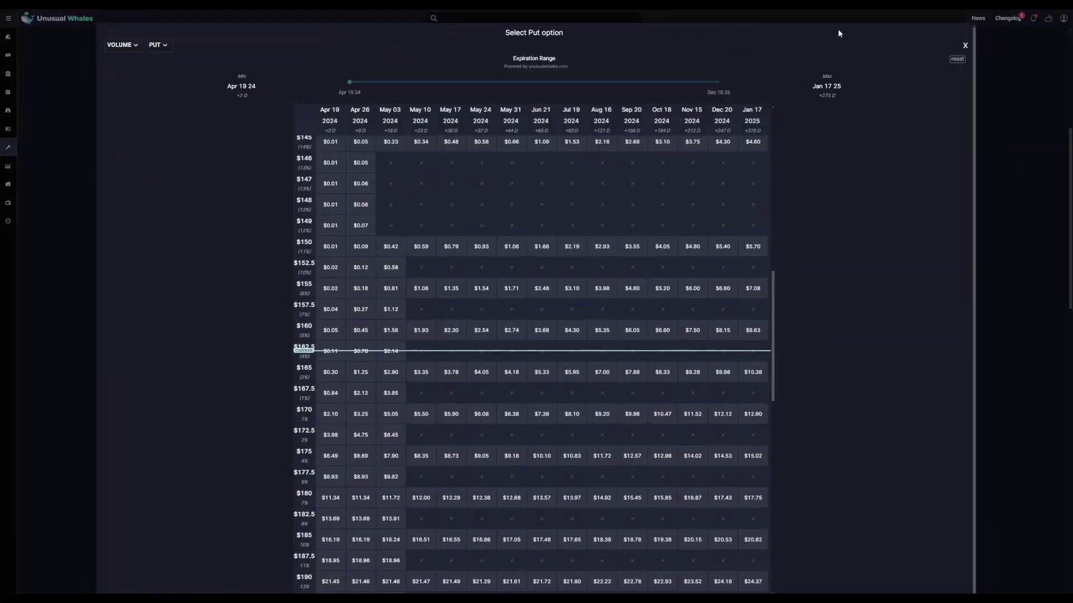
{"action": "left_click", "coordinate": [964, 46]}
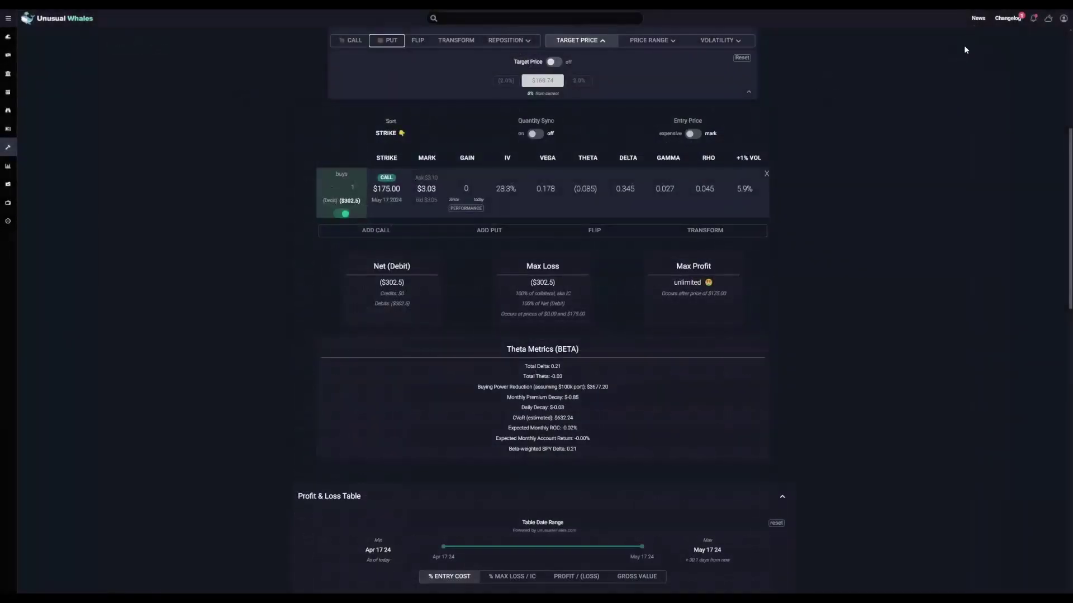
Try Apr 16 24 as the trade's date to use, restore Apr 17 24, and try a farther expiration
{"action": "left_click", "coordinate": [525, 45]}
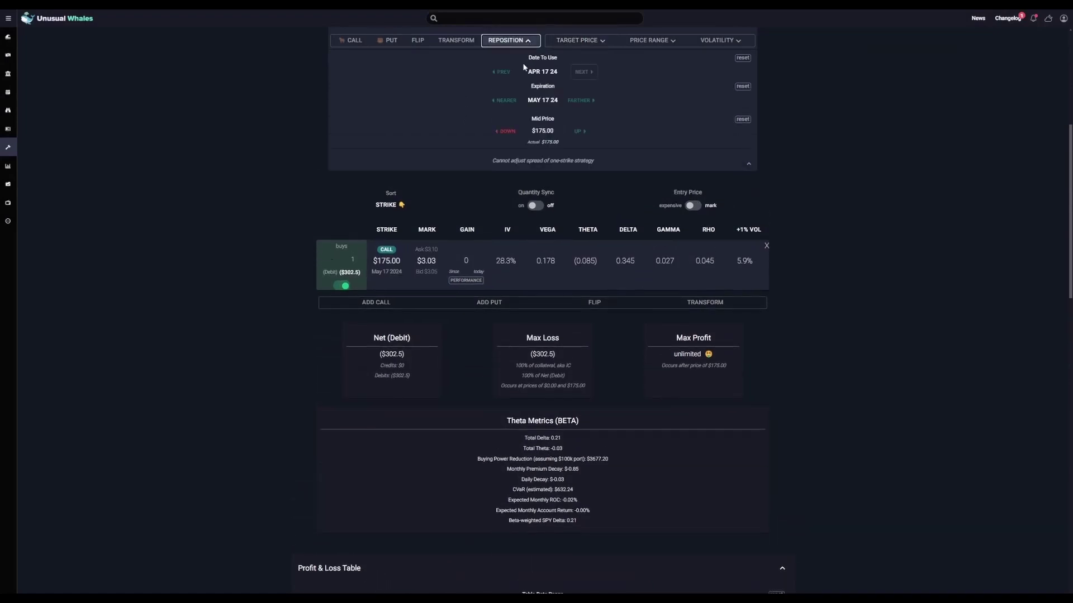
{"action": "left_click", "coordinate": [501, 74]}
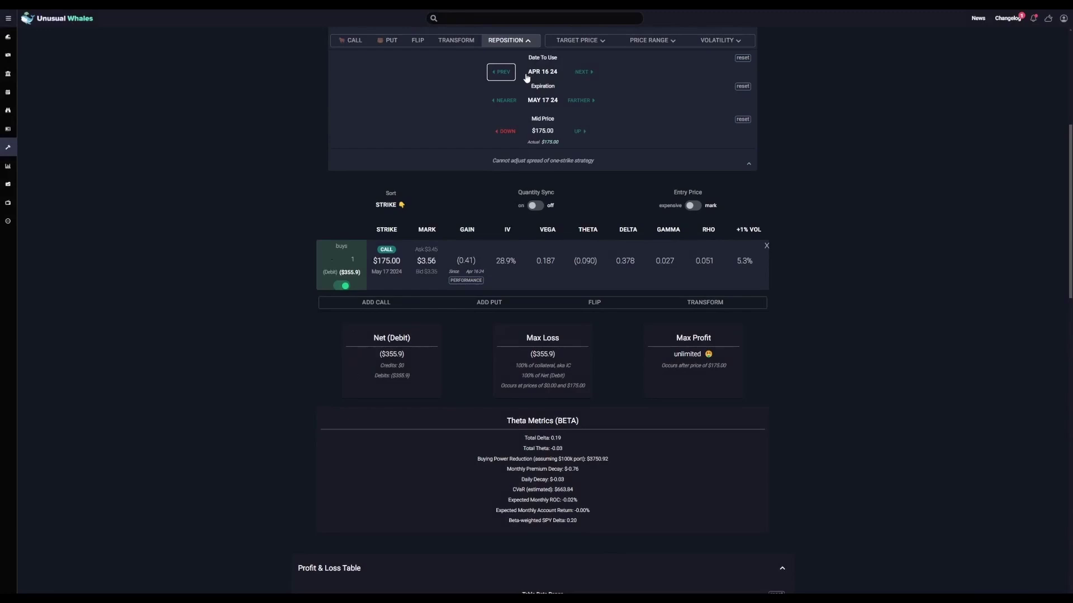
{"action": "left_click", "coordinate": [581, 74]}
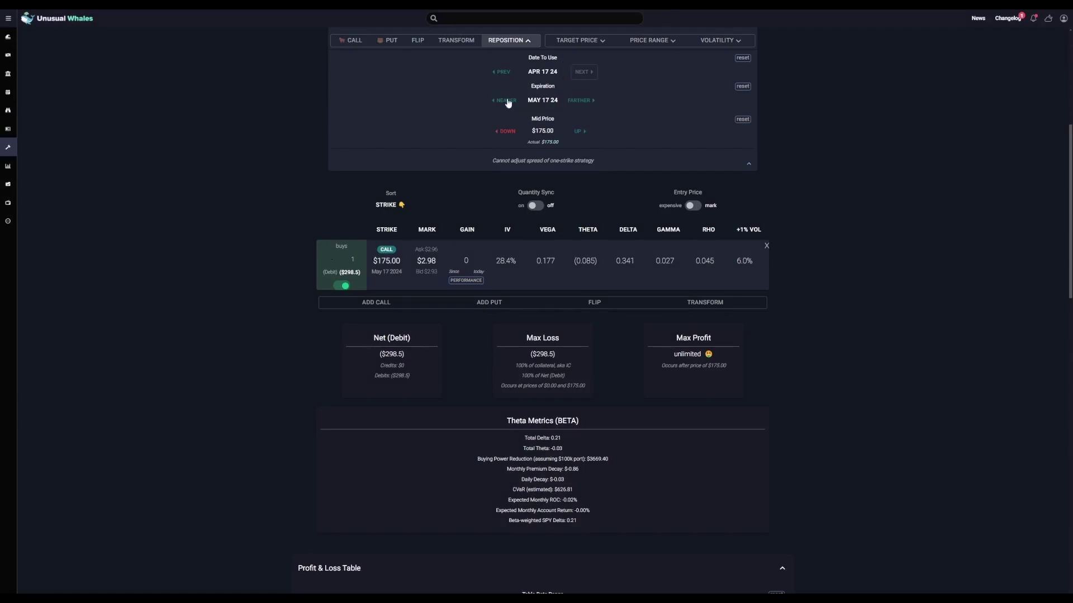
{"action": "left_click", "coordinate": [581, 101]}
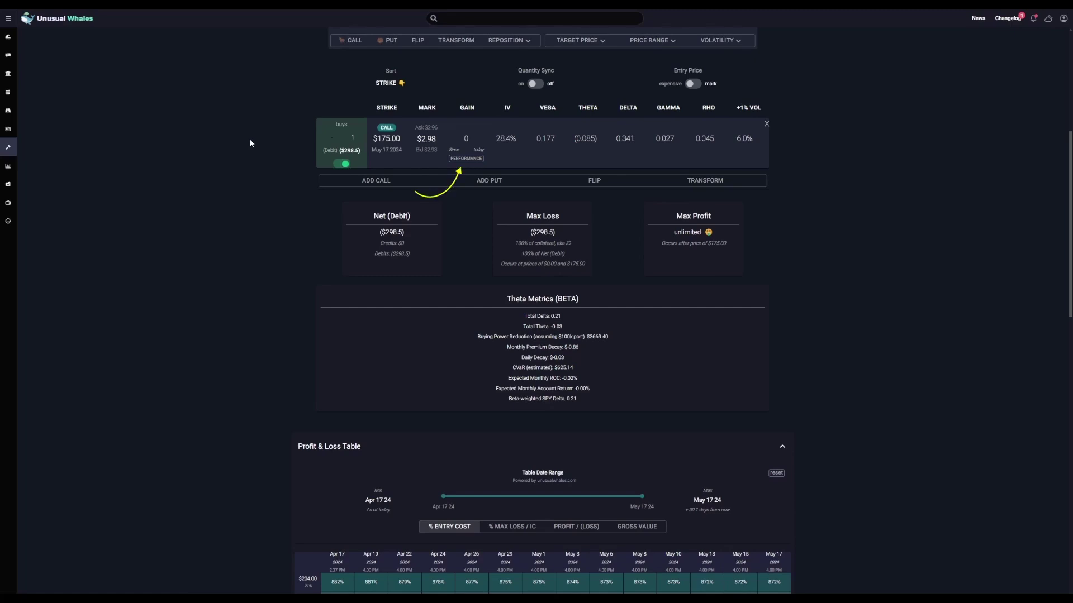
View the strategy pricing history of the $175 call leg and close the chart
{"action": "left_click", "coordinate": [464, 158]}
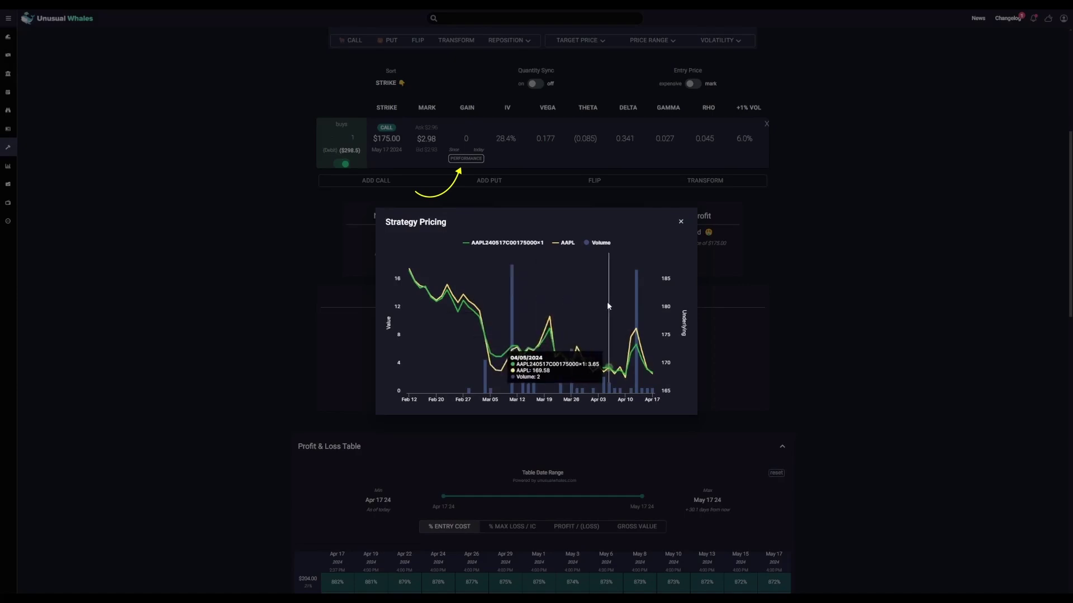
{"action": "left_click", "coordinate": [680, 223]}
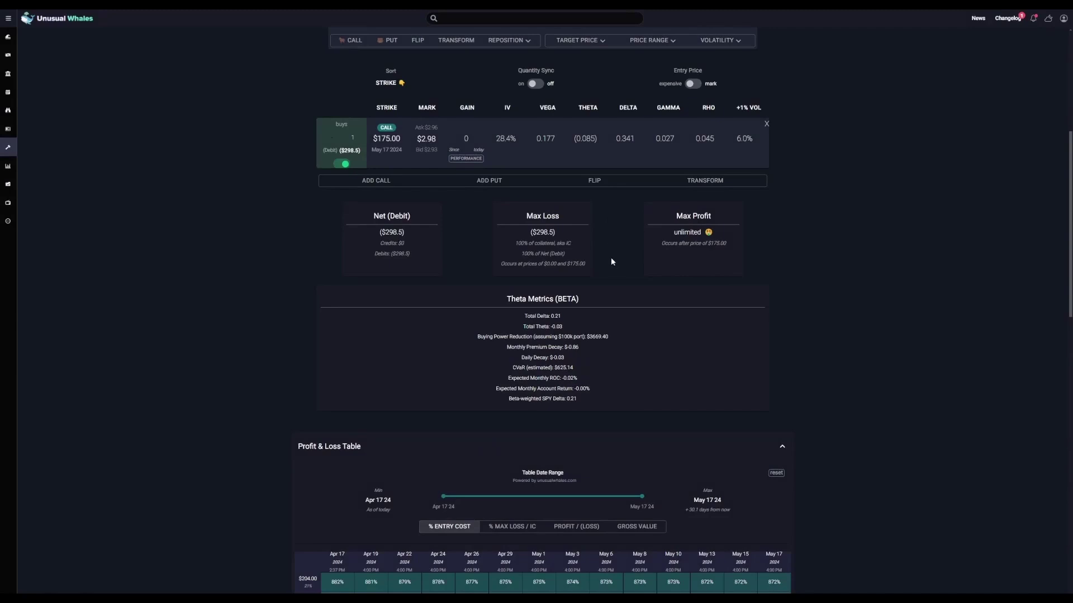
Reposition the long call's date to use to Apr 16 24 to check its gain, and return it to Apr 17 24
{"action": "scroll", "coordinate": [614, 302], "scroll_direction": "up", "scroll_amount": 3}
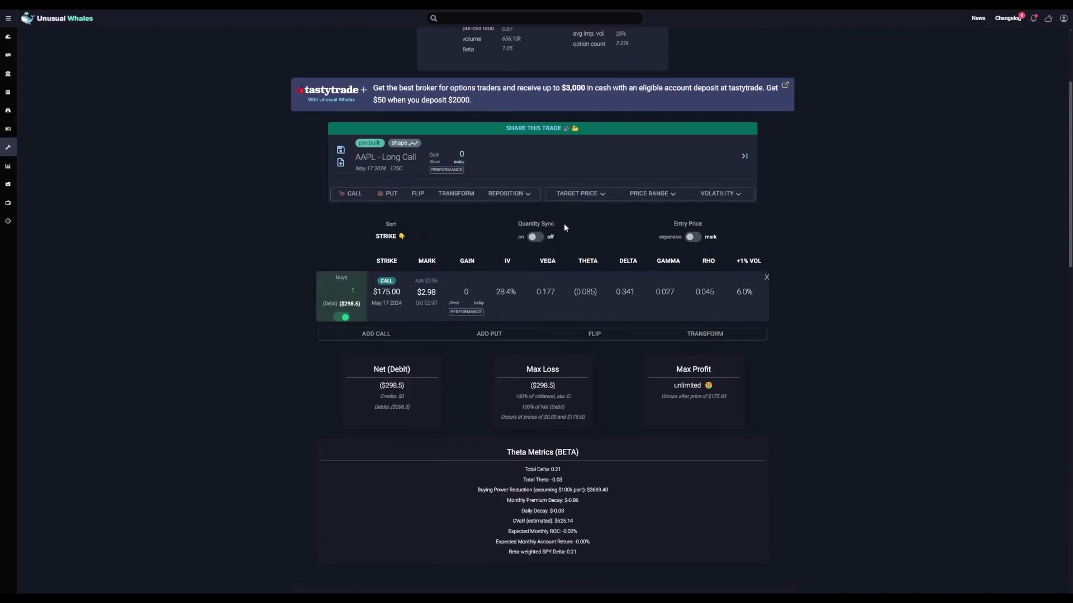
{"action": "left_click", "coordinate": [506, 193]}
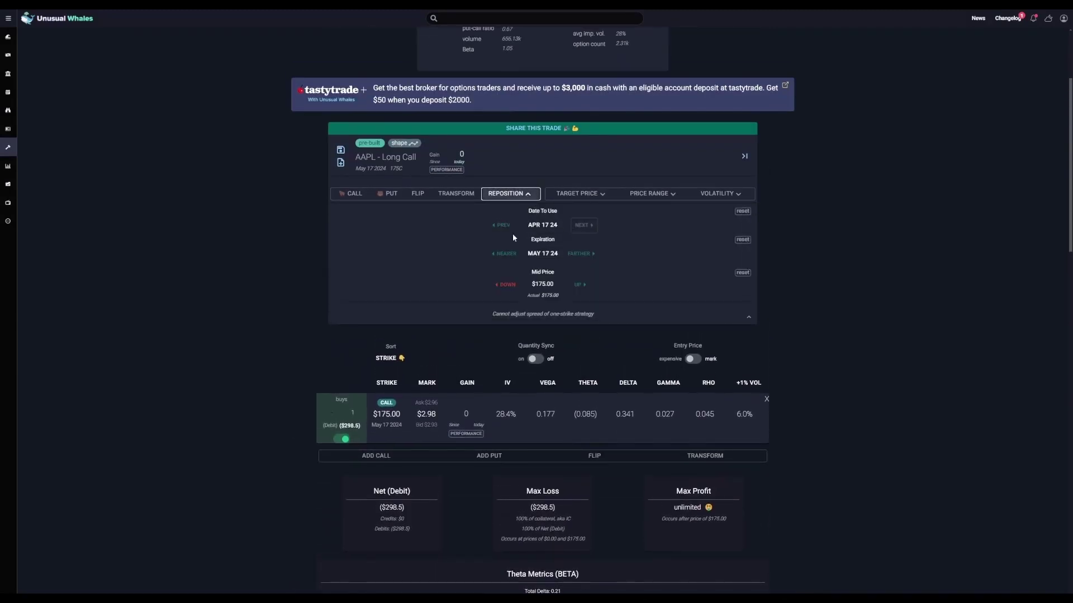
{"action": "left_click", "coordinate": [502, 225]}
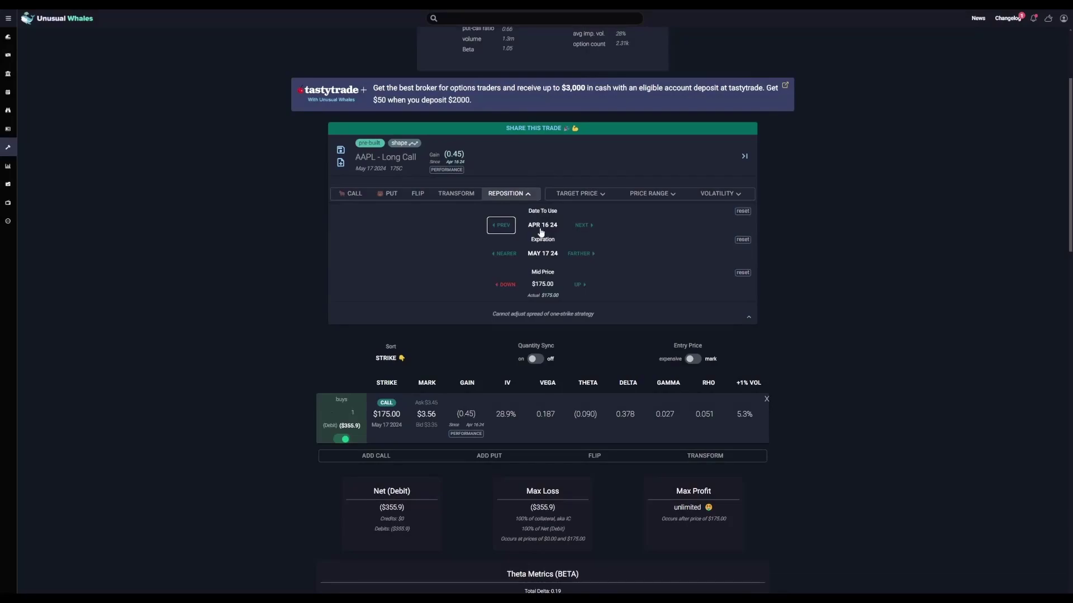
{"action": "left_click", "coordinate": [584, 224]}
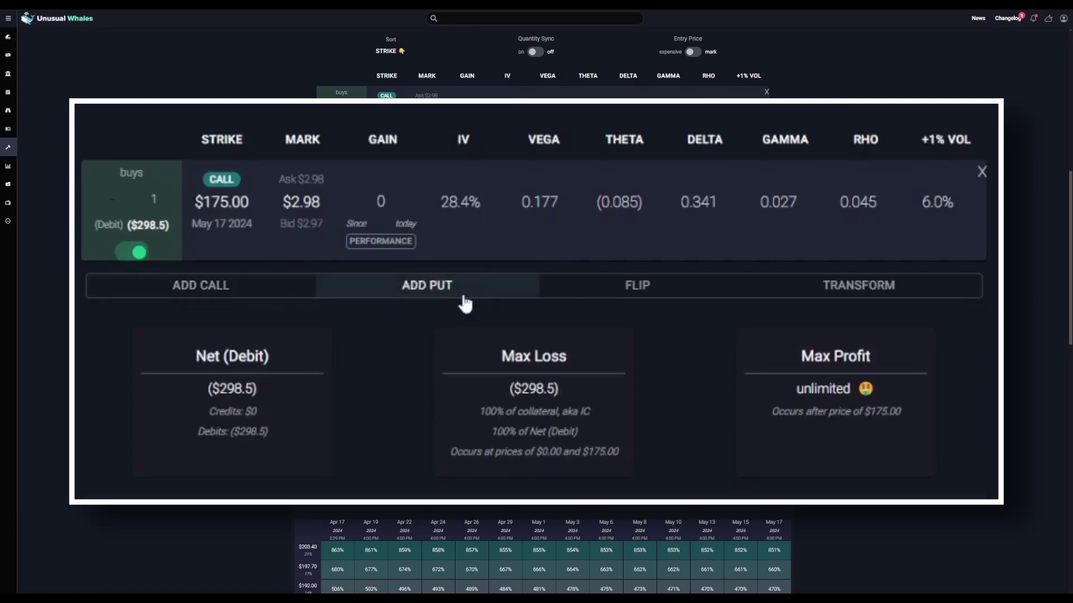
Flip the $175 call leg from bought to sold and flip it back to bought
{"action": "left_click", "coordinate": [640, 299]}
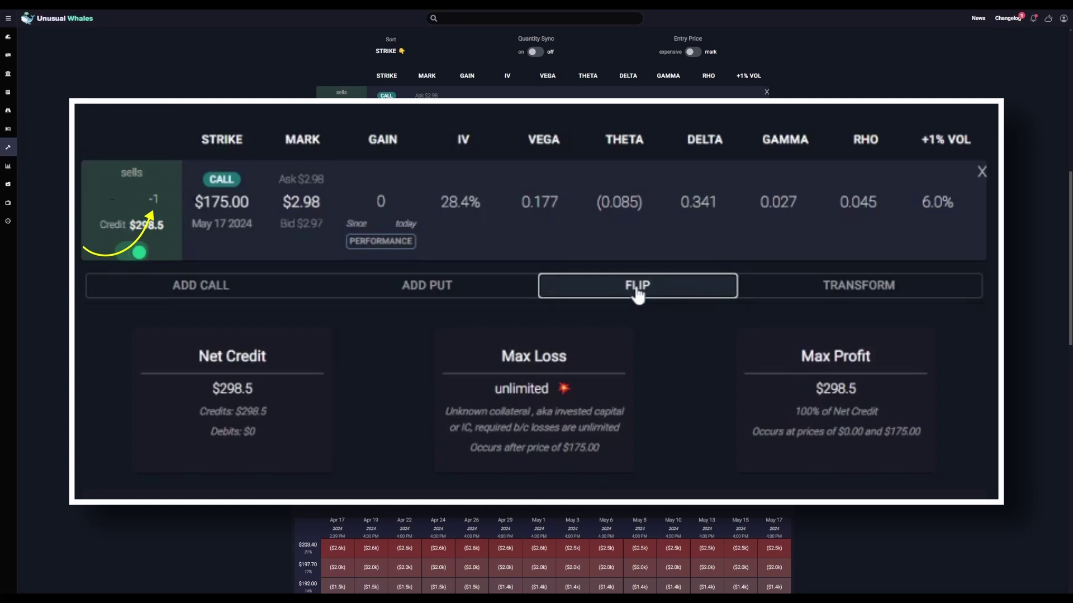
{"action": "left_click", "coordinate": [637, 294]}
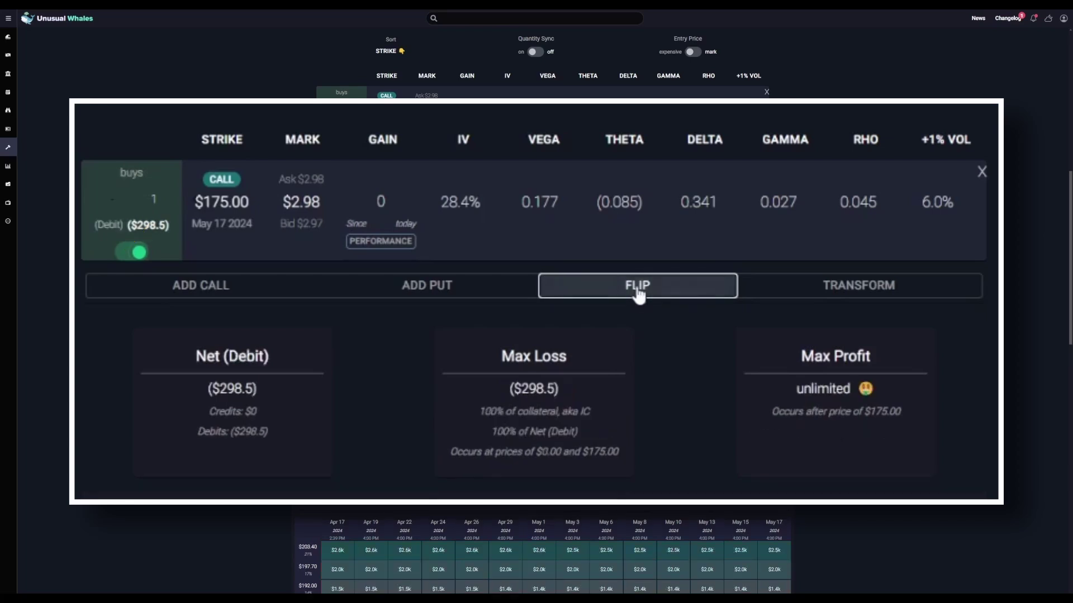
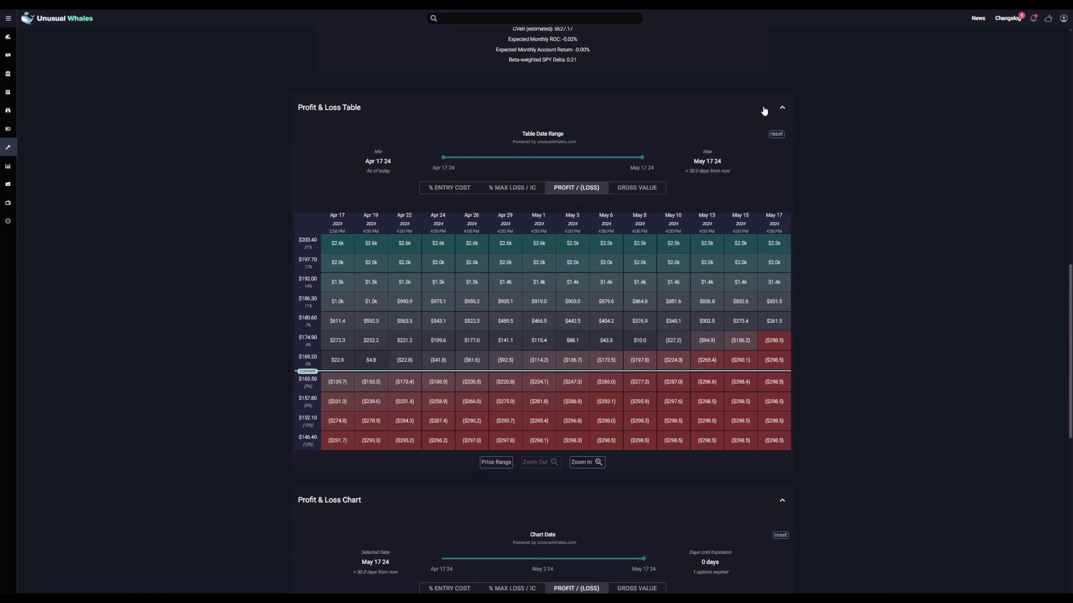
Collapse the Profit & Loss Table and shift the Profit & Loss Chart date to Apr 17 24 and on past May 2 24
{"action": "left_click", "coordinate": [782, 107]}
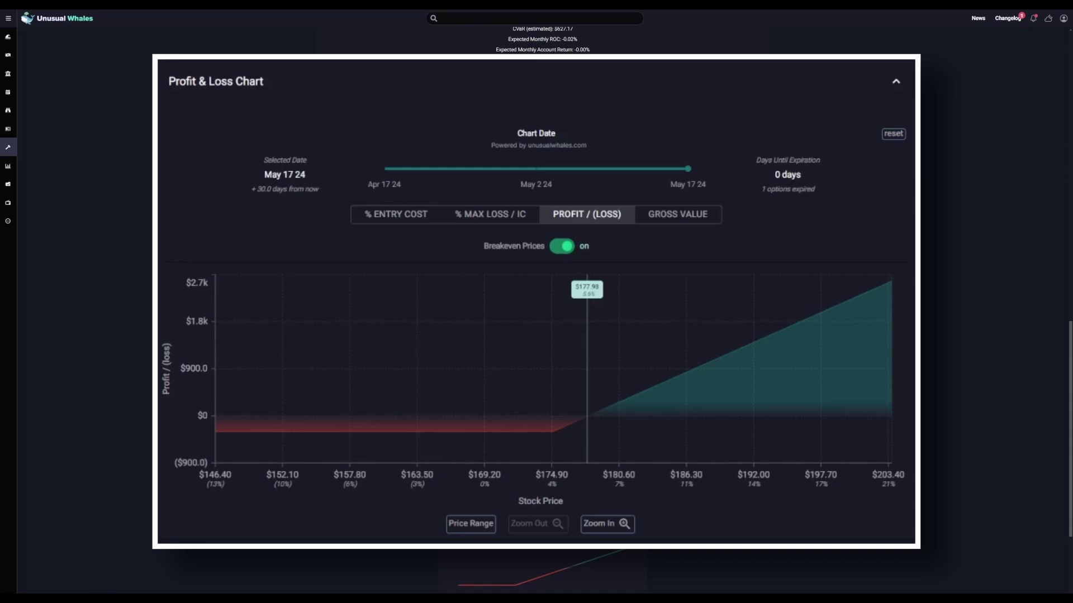
{"action": "left_click_drag", "start_coordinate": [689, 170], "coordinate": [373, 171]}
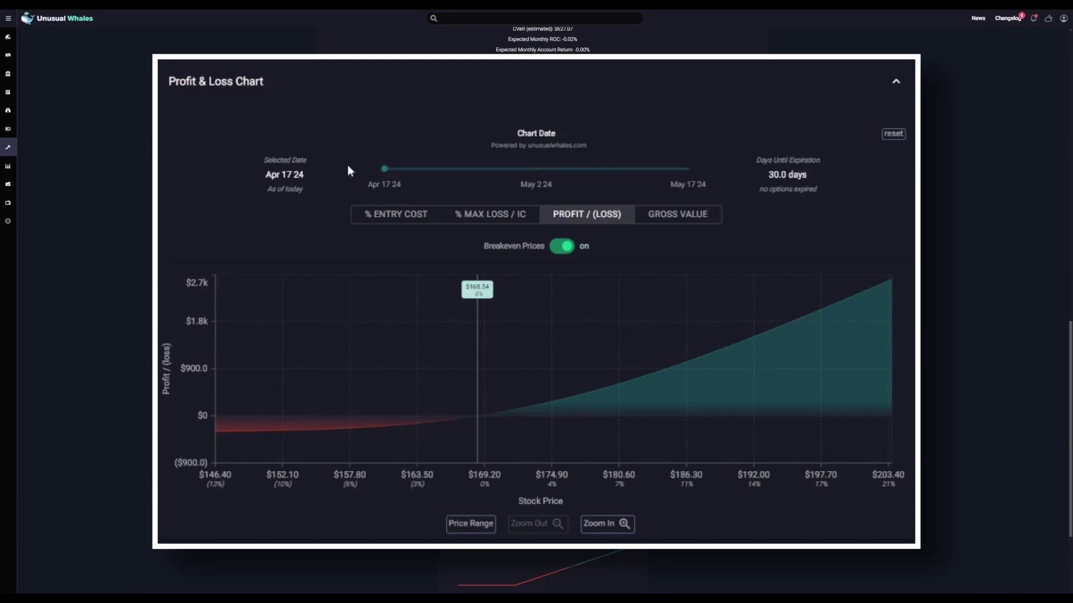
{"action": "left_click_drag", "start_coordinate": [385, 168], "coordinate": [574, 170]}
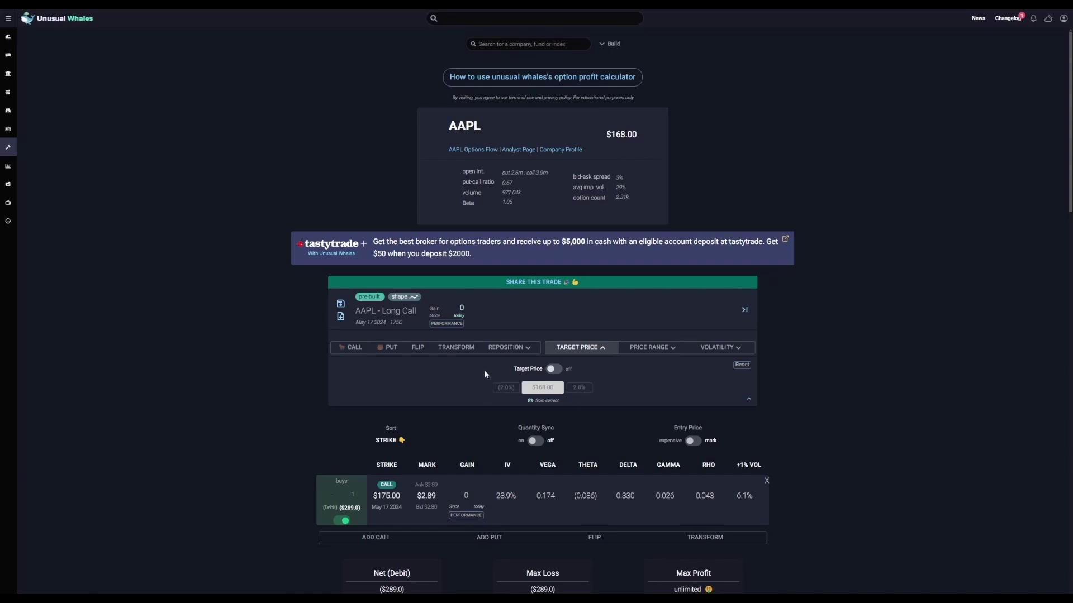
Transform the AAPL long call into the pre-built bullish Call Debit Spread and dismiss the strategy notice
{"action": "left_click", "coordinate": [465, 347]}
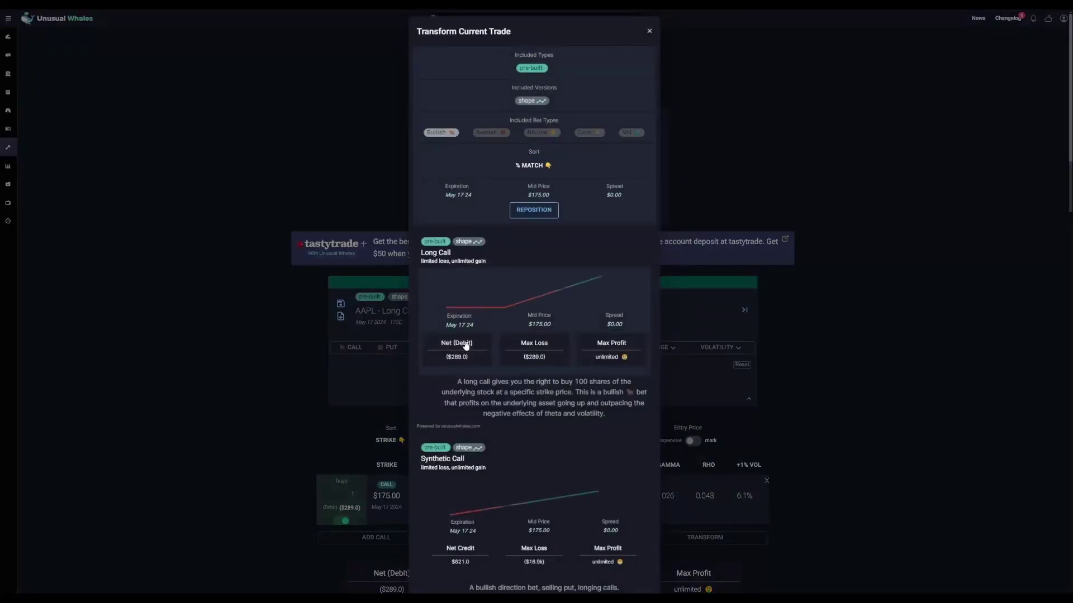
{"action": "scroll", "coordinate": [553, 288], "scroll_direction": "down", "scroll_amount": 5}
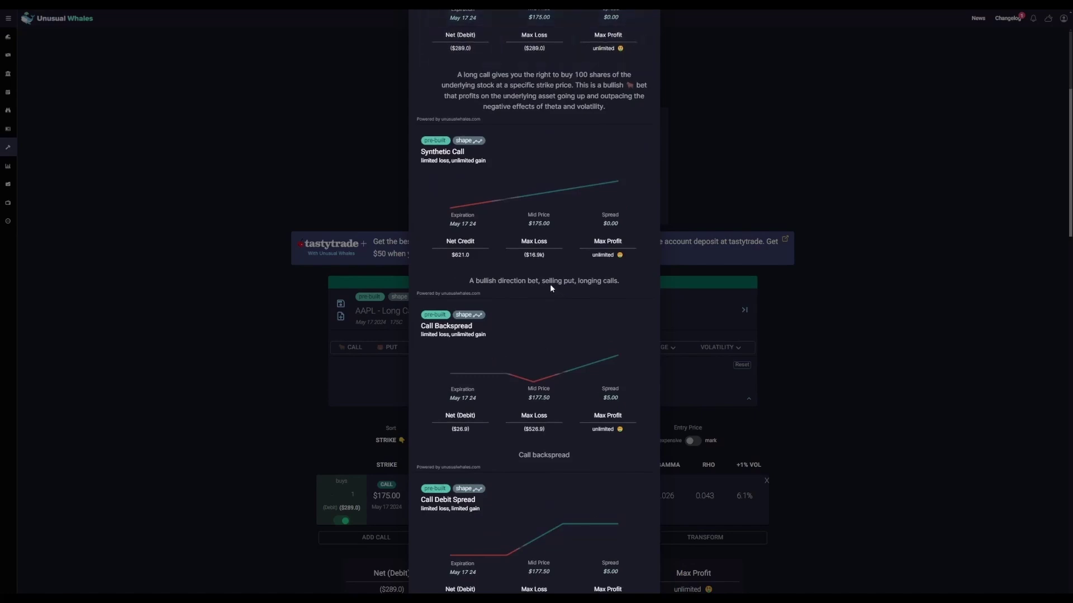
{"action": "scroll", "coordinate": [550, 284], "scroll_direction": "down", "scroll_amount": 3}
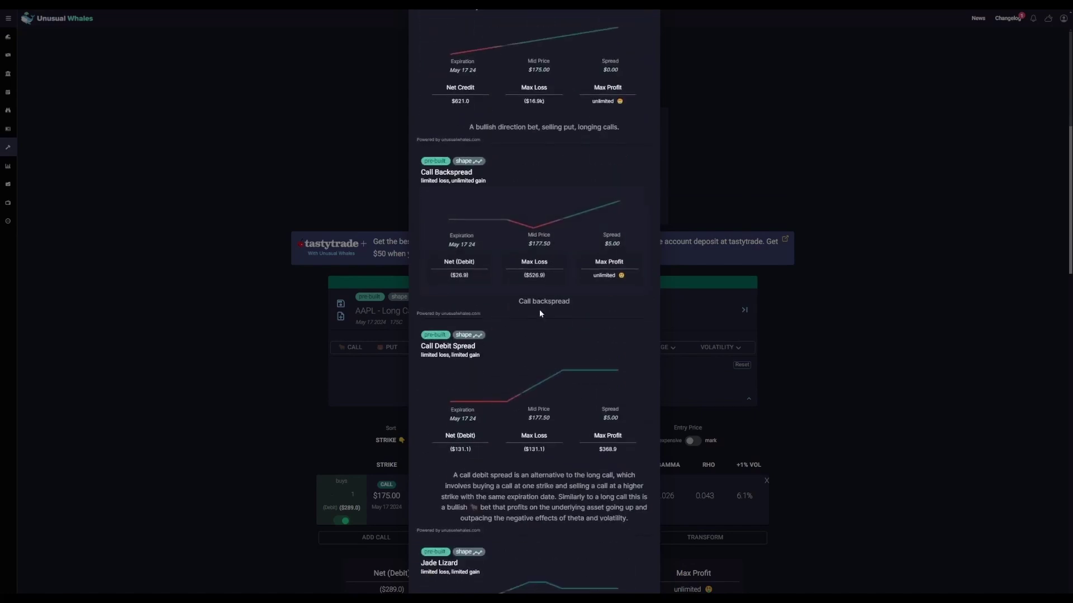
{"action": "left_click", "coordinate": [503, 384]}
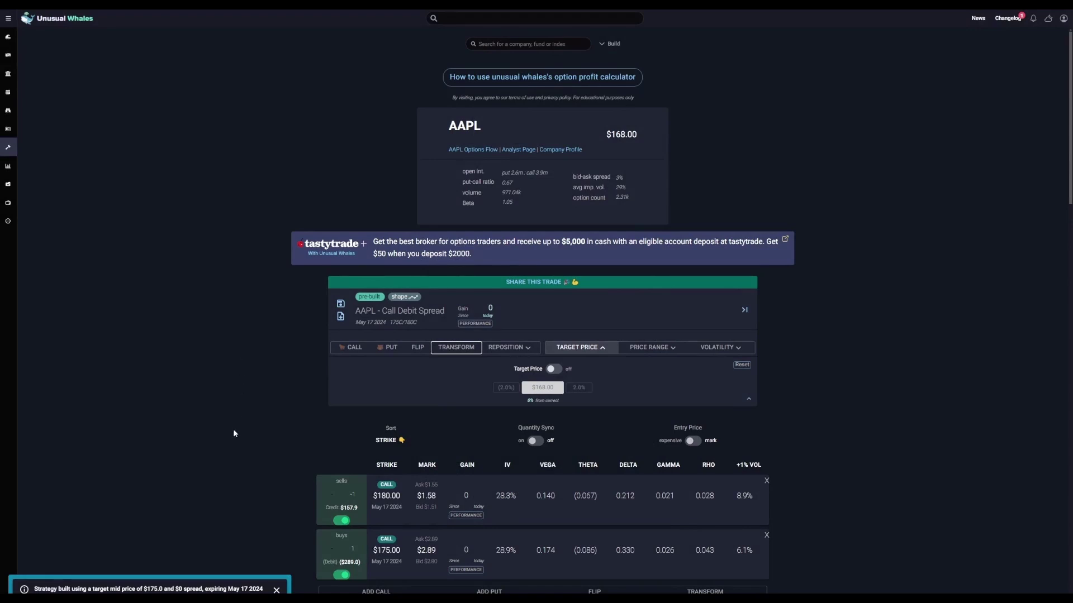
{"action": "left_click", "coordinate": [276, 590]}
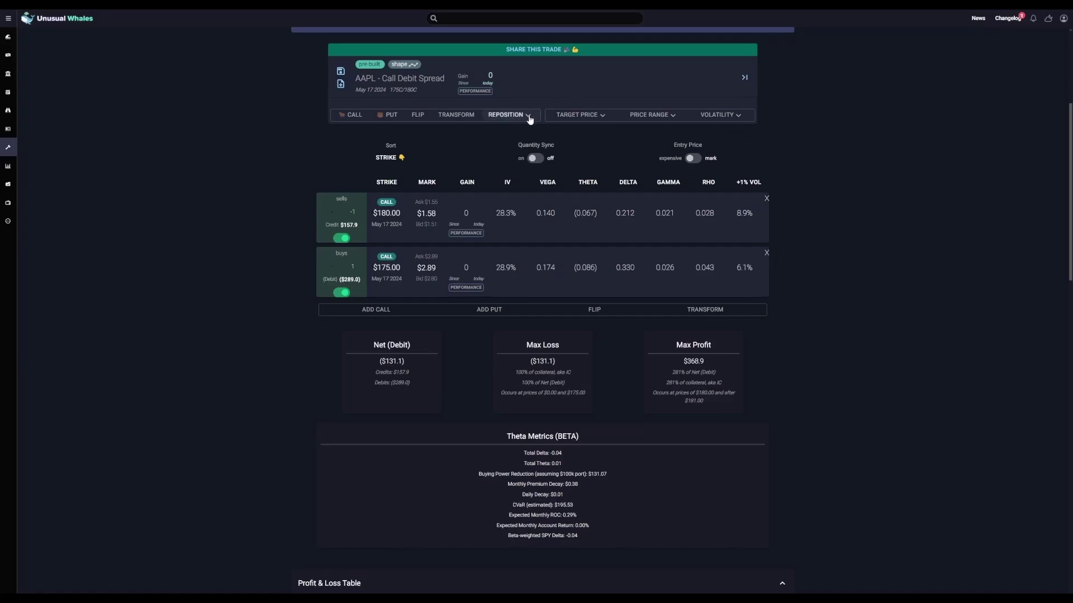
Reposition the call debit spread by expanding its upper side to the $185 strike and expanding its lower side
{"action": "left_click", "coordinate": [504, 115]}
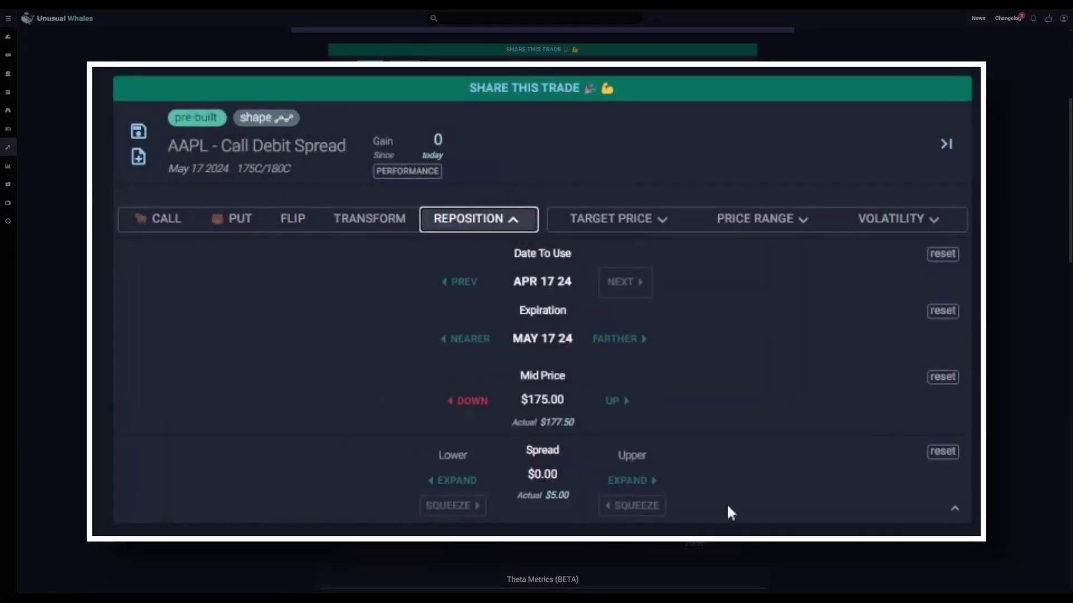
{"action": "left_click", "coordinate": [640, 482]}
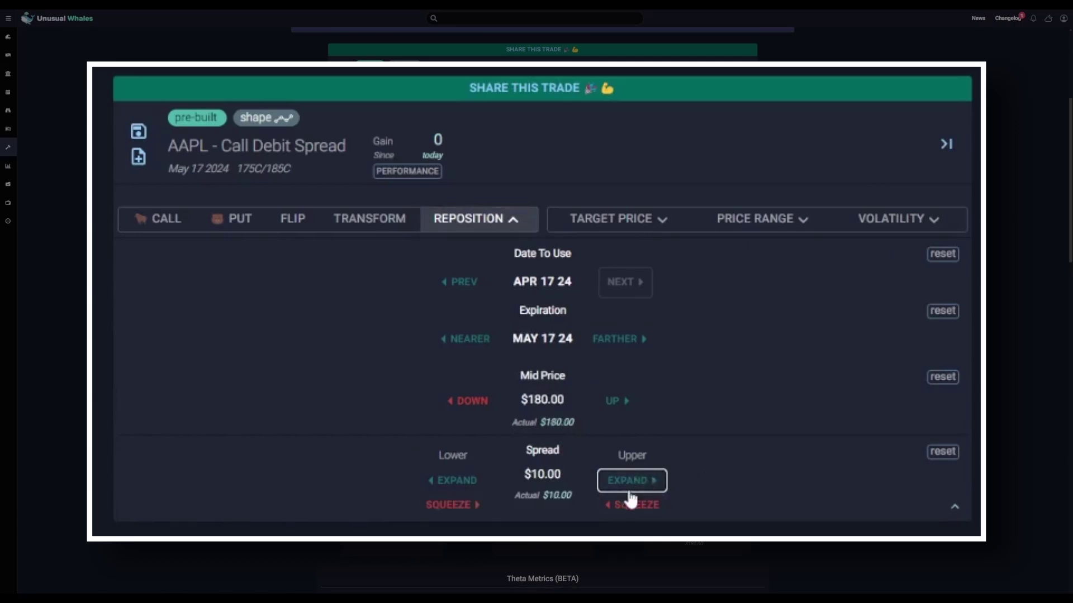
{"action": "left_click", "coordinate": [449, 481]}
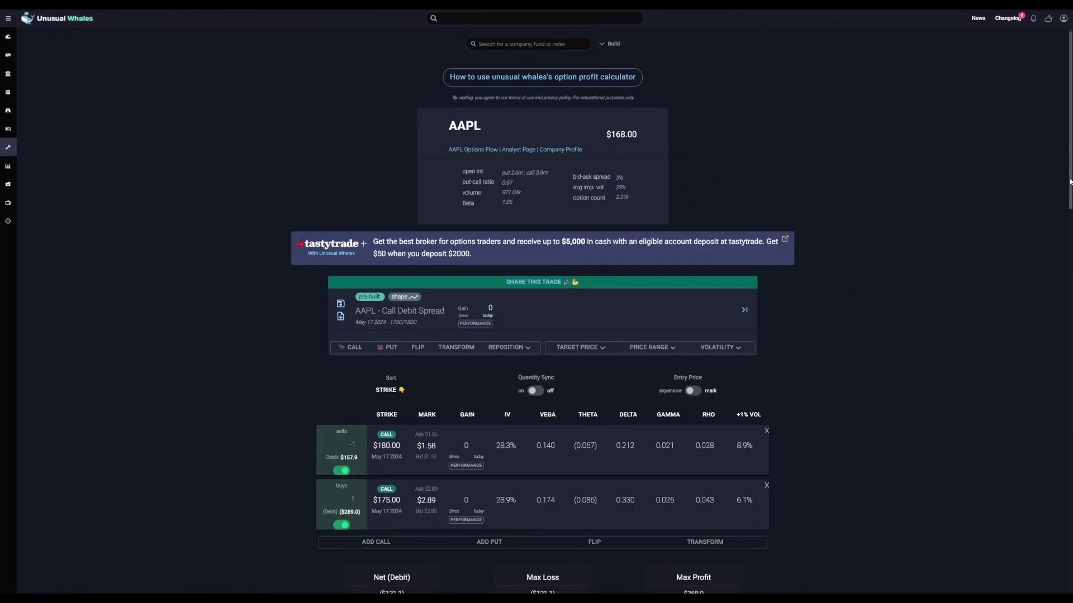
Zoom in on the prices of the call debit spread's Profit & Loss Table and zoom back out
{"action": "scroll", "coordinate": [1069, 182], "scroll_direction": "down", "scroll_amount": 7}
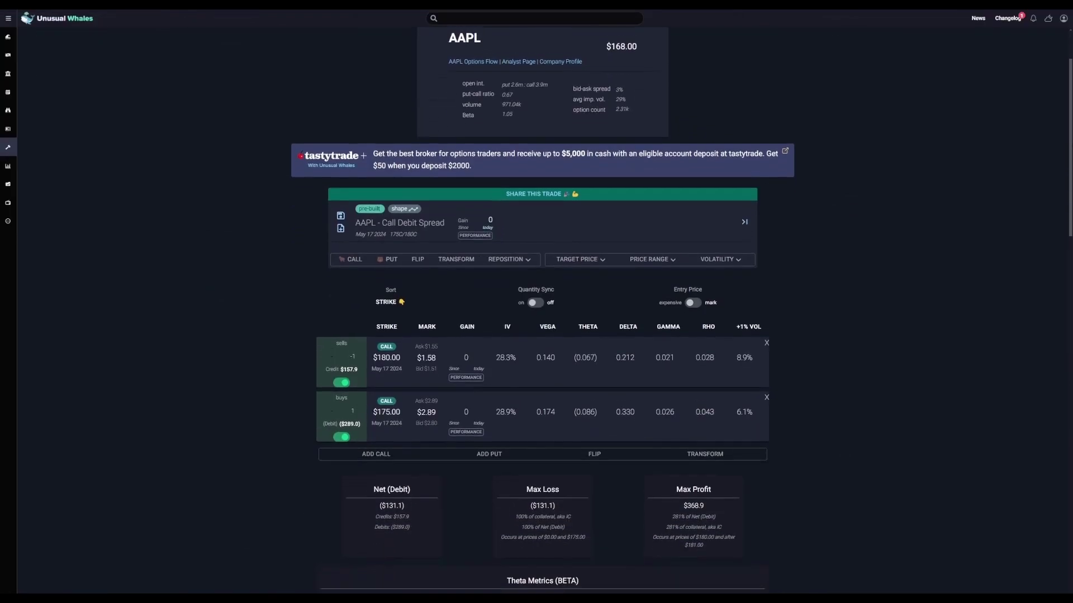
{"action": "scroll", "coordinate": [1058, 370], "scroll_direction": "down", "scroll_amount": 5}
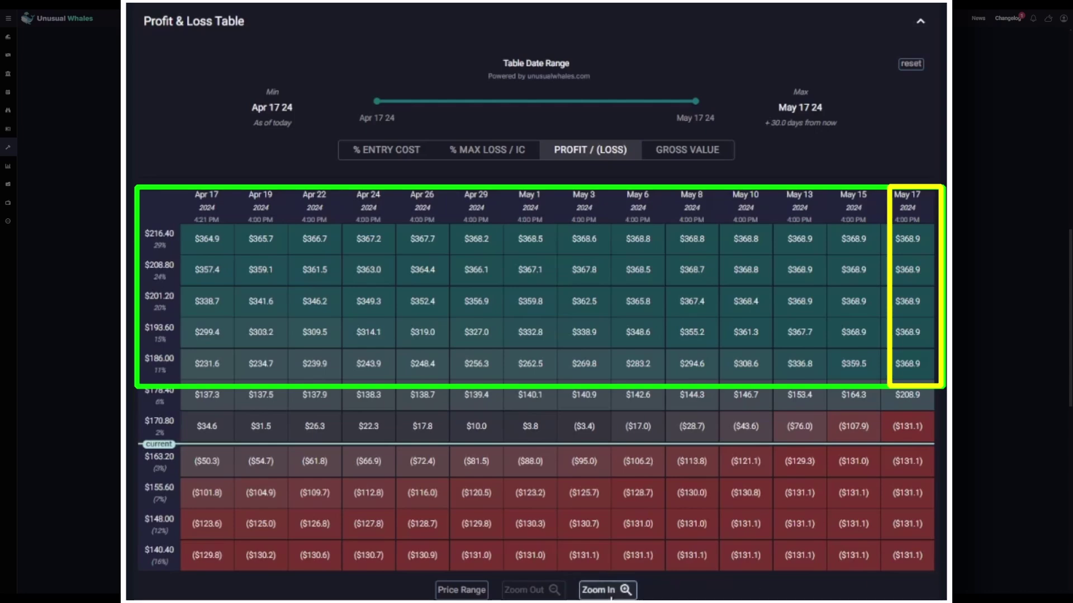
{"action": "left_click", "coordinate": [609, 592]}
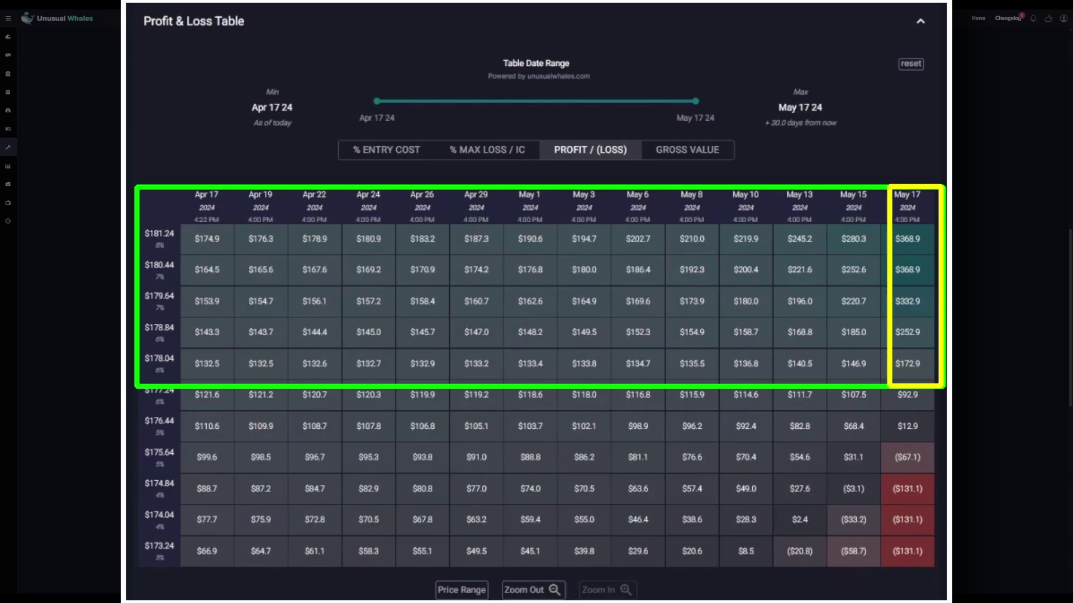
{"action": "left_click", "coordinate": [534, 590]}
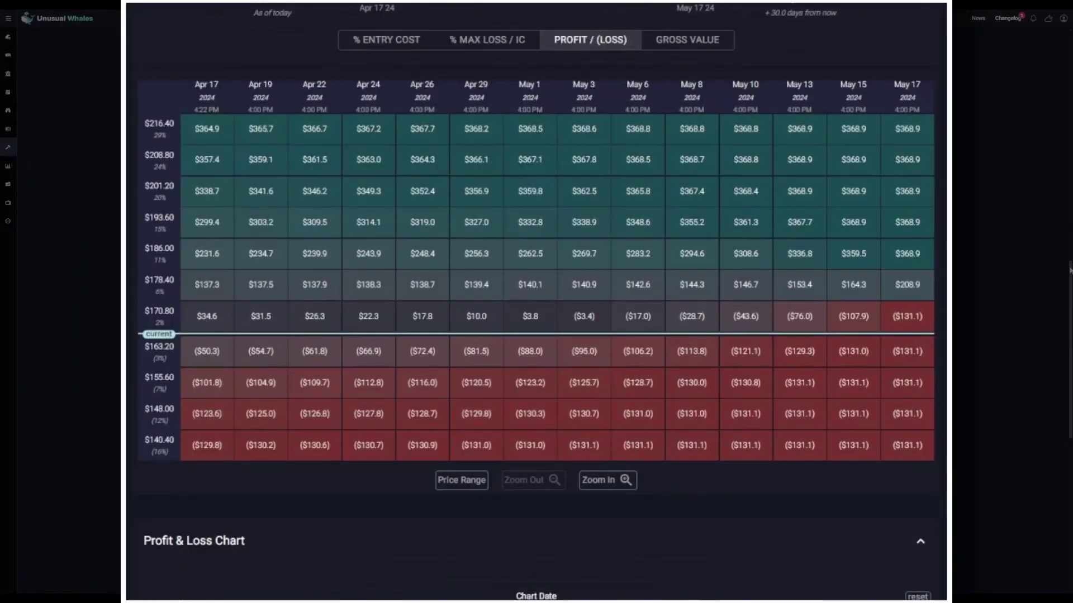
Examine the call debit spread's Profit & Loss Chart at the May 17 24 expiration
{"action": "scroll", "coordinate": [1070, 271], "scroll_direction": "down", "scroll_amount": 4}
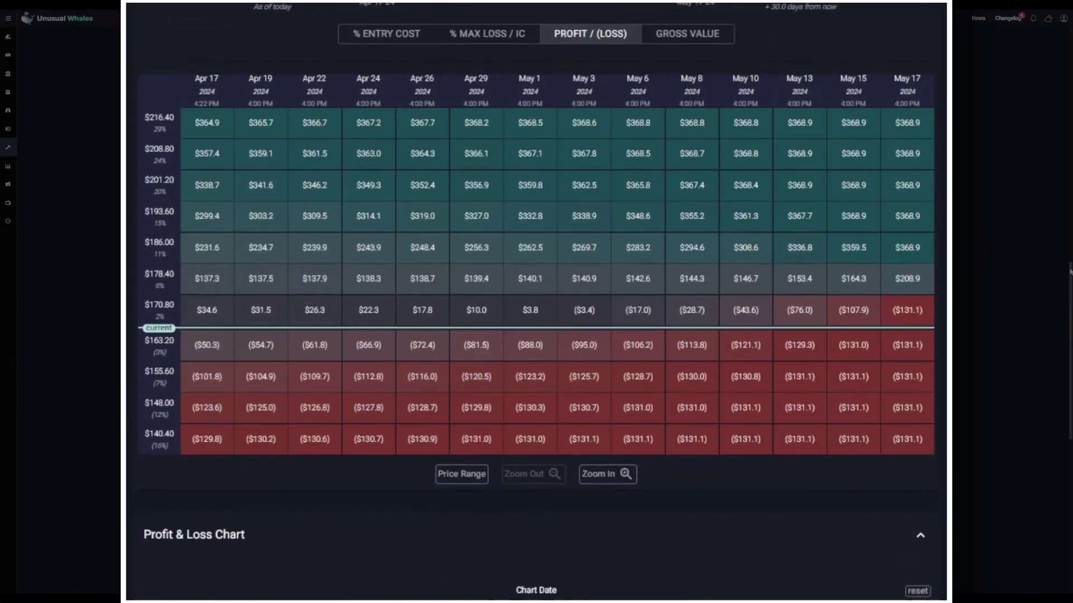
{"action": "scroll", "coordinate": [537, 302], "scroll_direction": "down", "scroll_amount": 5}
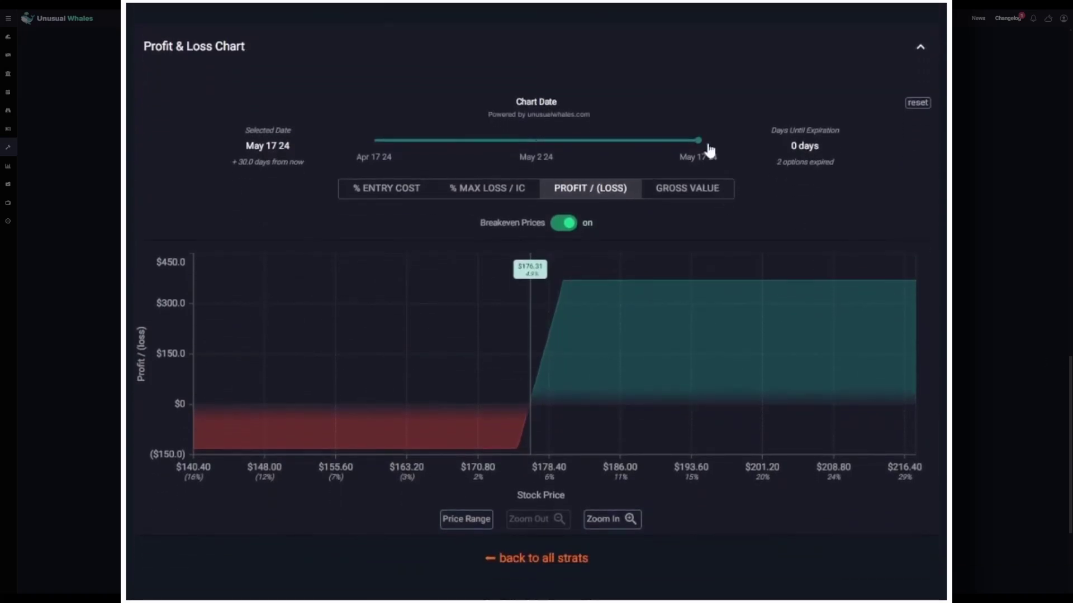
{"action": "mouse_move", "coordinate": [709, 147]}
{"action": "left_mouse_down"}
{"action": "mouse_move", "coordinate": [695, 145]}
{"action": "mouse_move", "coordinate": [722, 150]}
{"action": "left_mouse_up"}
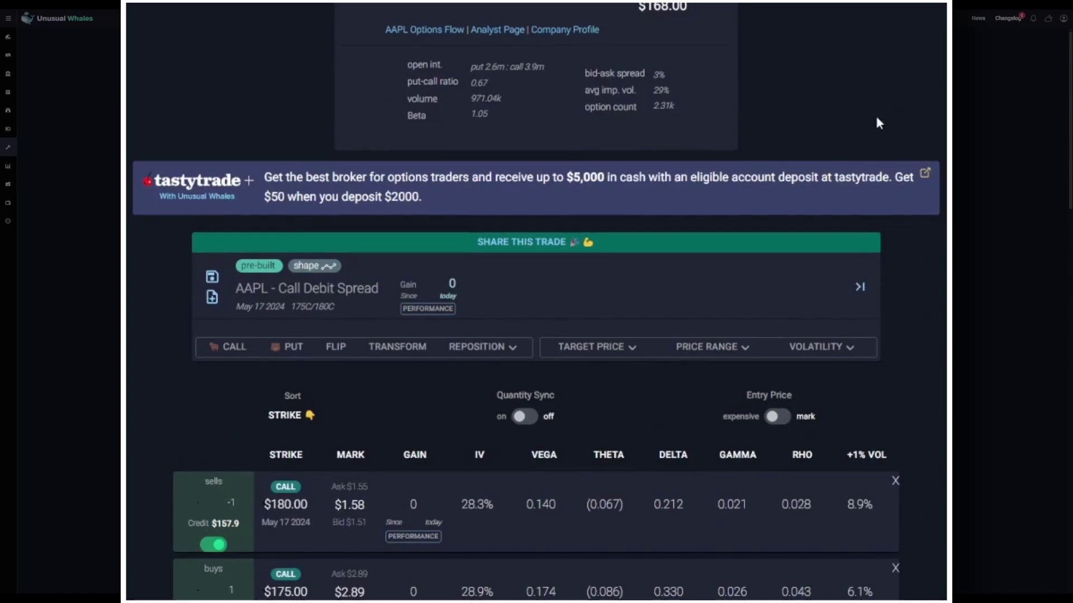
Generate a share link for the call debit spread without a custom trade name, copy it and close the sharing dialog
{"action": "left_click", "coordinate": [540, 242]}
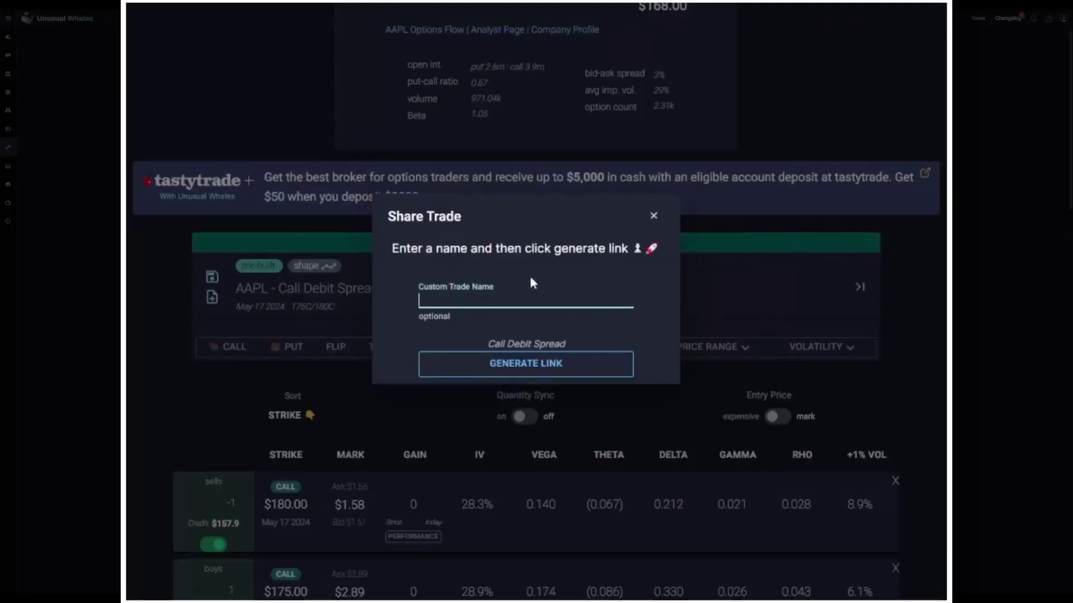
{"action": "left_click", "coordinate": [537, 366]}
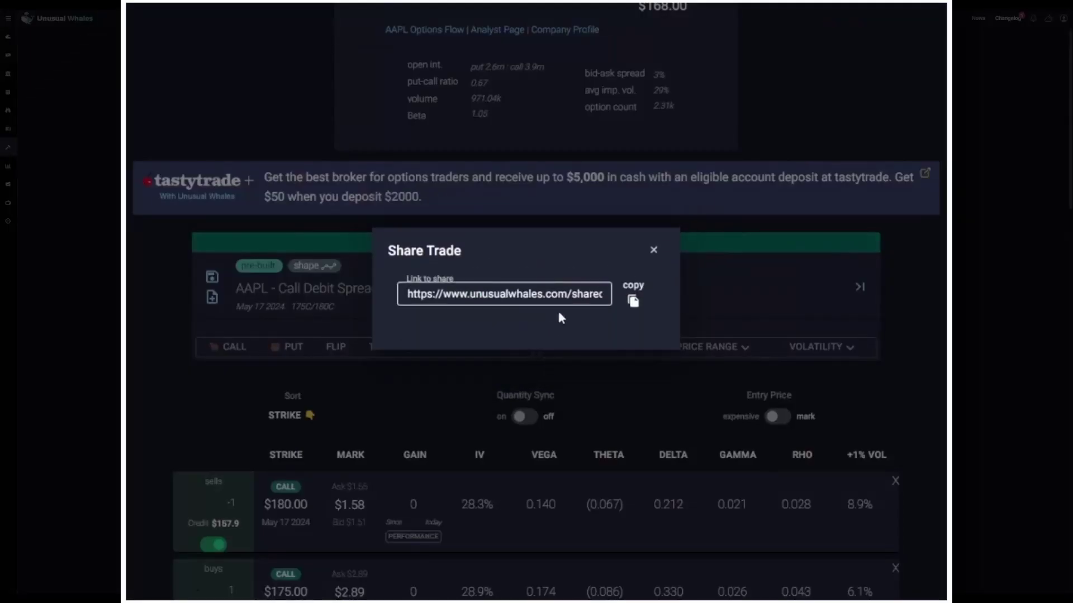
{"action": "left_click", "coordinate": [635, 299]}
{"action": "left_click", "coordinate": [0, 326]}
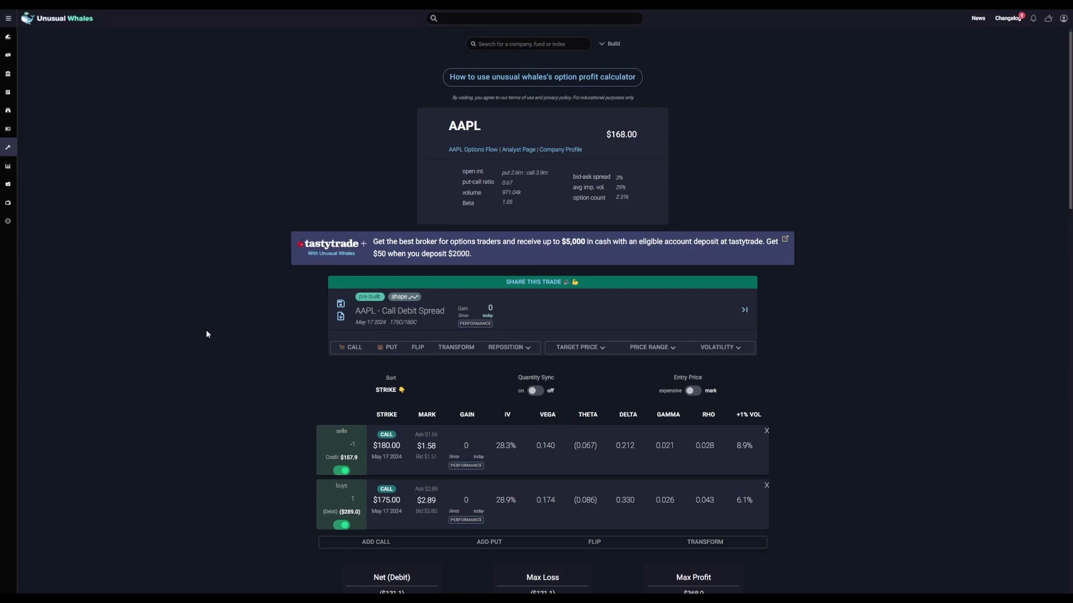
Flip the call debit spread into a call credit spread and examine its profit and loss figures and chart
{"action": "left_click", "coordinate": [422, 351]}
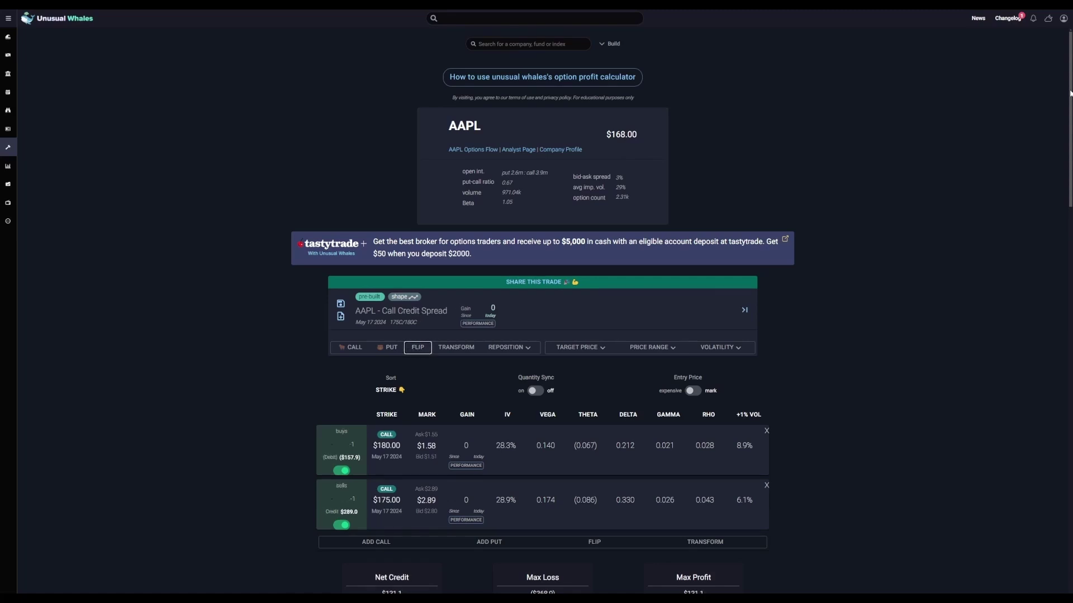
{"action": "scroll", "coordinate": [422, 351], "scroll_direction": "down", "scroll_amount": 3}
{"action": "scroll", "coordinate": [536, 308], "scroll_direction": "down", "scroll_amount": 2}
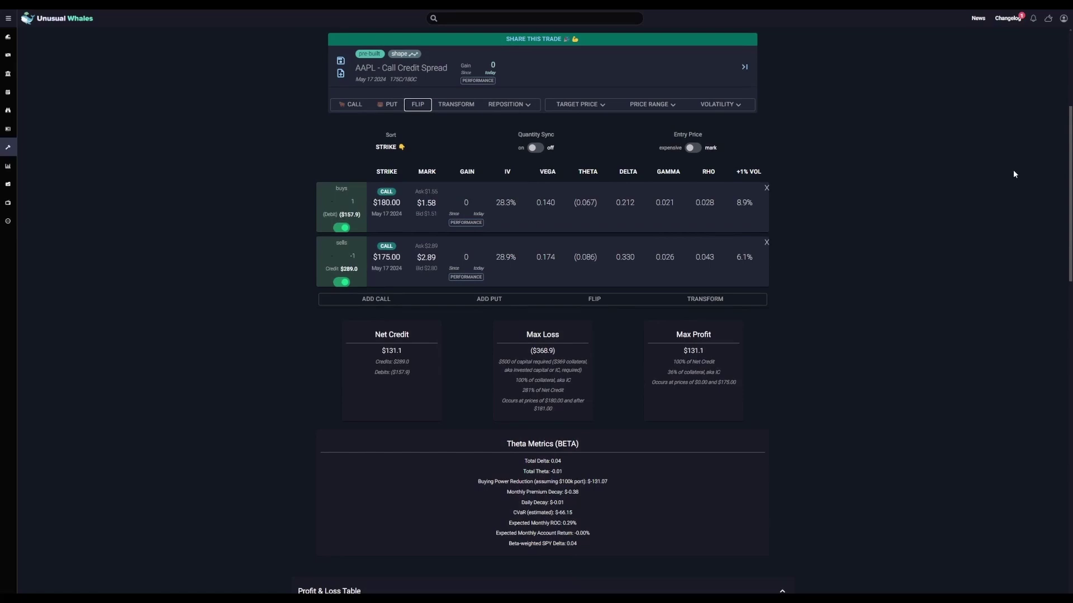
{"action": "scroll", "coordinate": [537, 308], "scroll_direction": "down", "scroll_amount": 6}
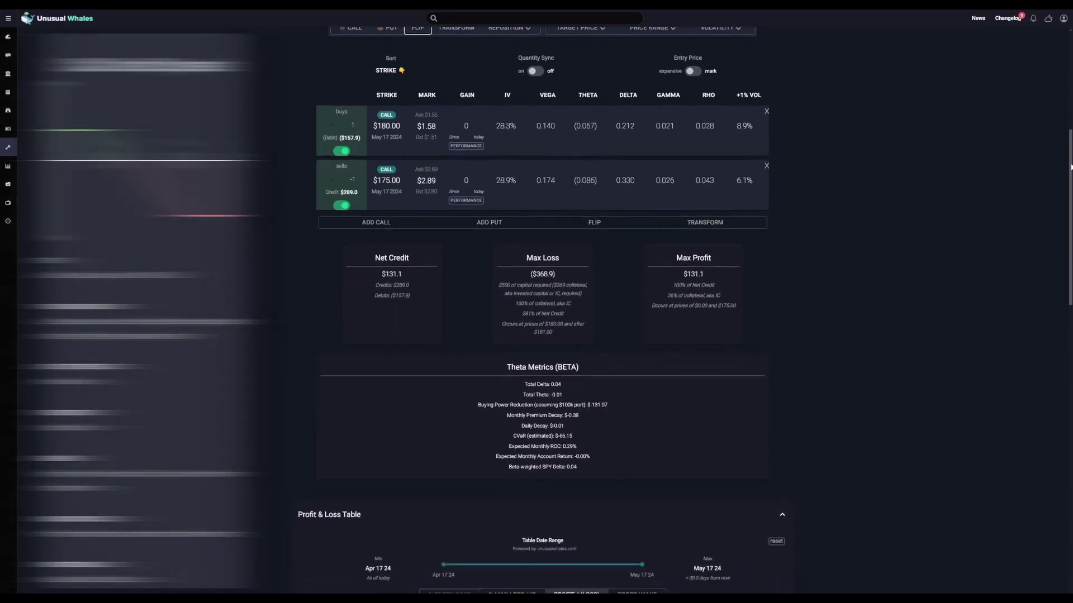
{"action": "scroll", "coordinate": [542, 307], "scroll_direction": "down", "scroll_amount": 8}
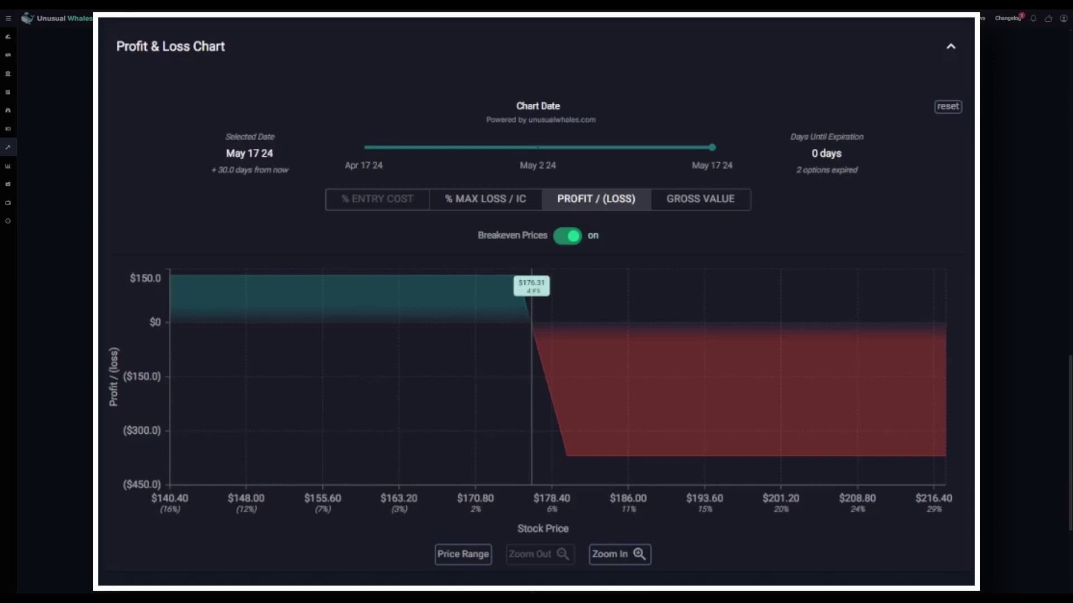
{"action": "mouse_move", "coordinate": [508, 277]}
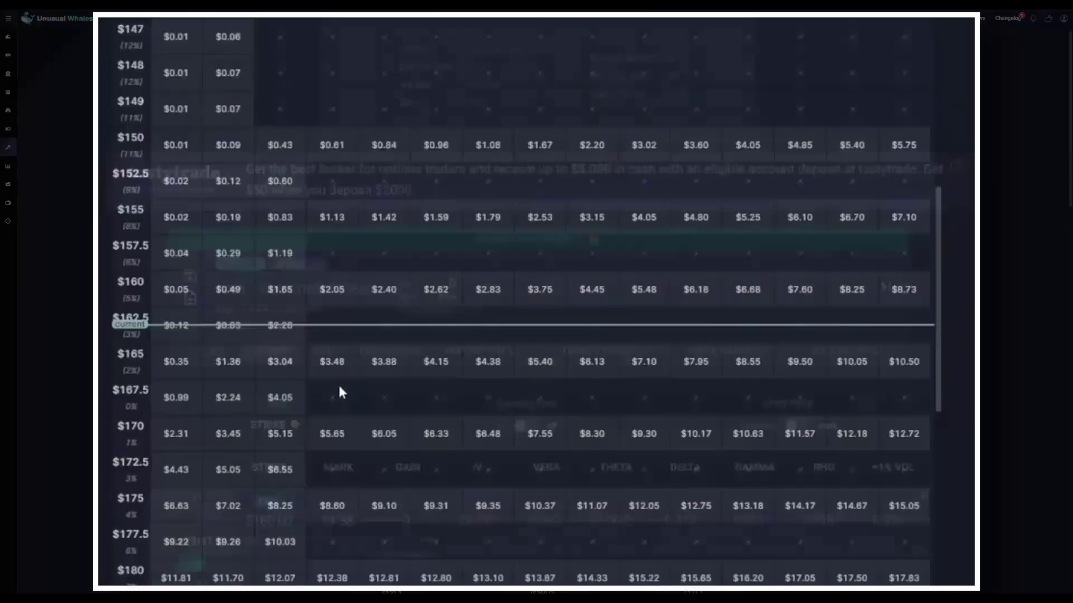
Add a bought $160 put with a different expiration as the third leg of the AAPL strategy
{"action": "scroll", "coordinate": [341, 391], "scroll_direction": "up", "scroll_amount": 1}
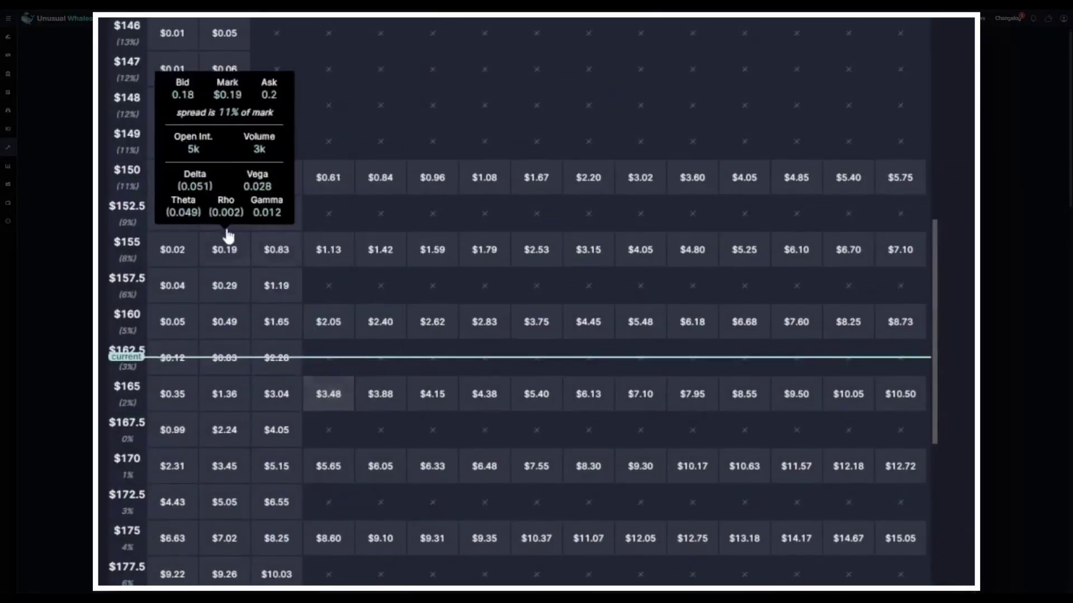
{"action": "left_click", "coordinate": [314, 327]}
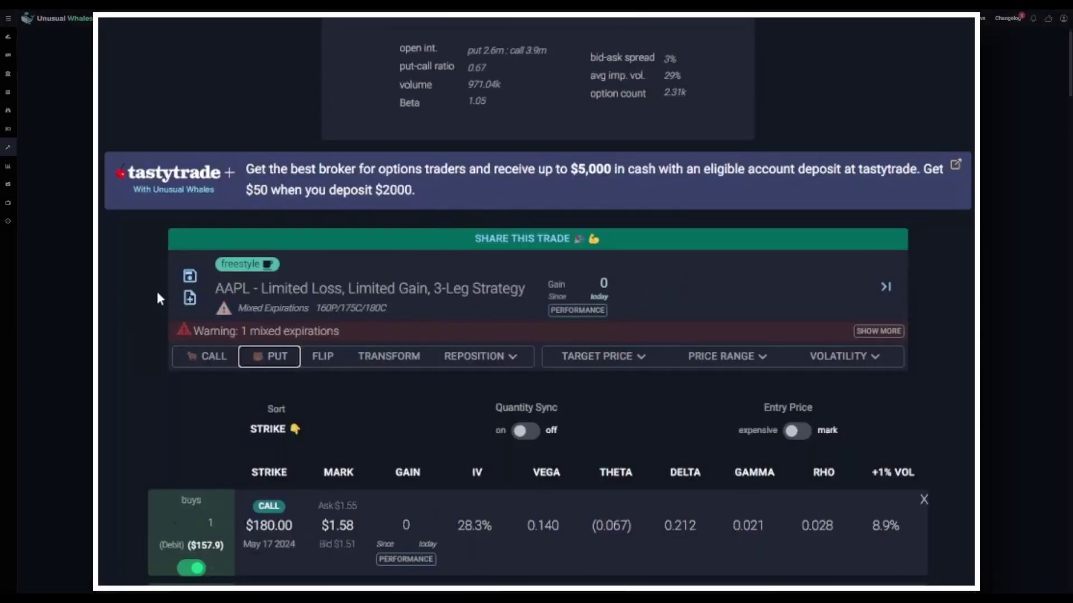
Save the three-leg strategy as a new bookmarked trade named New STRAT
{"action": "left_click", "coordinate": [191, 277]}
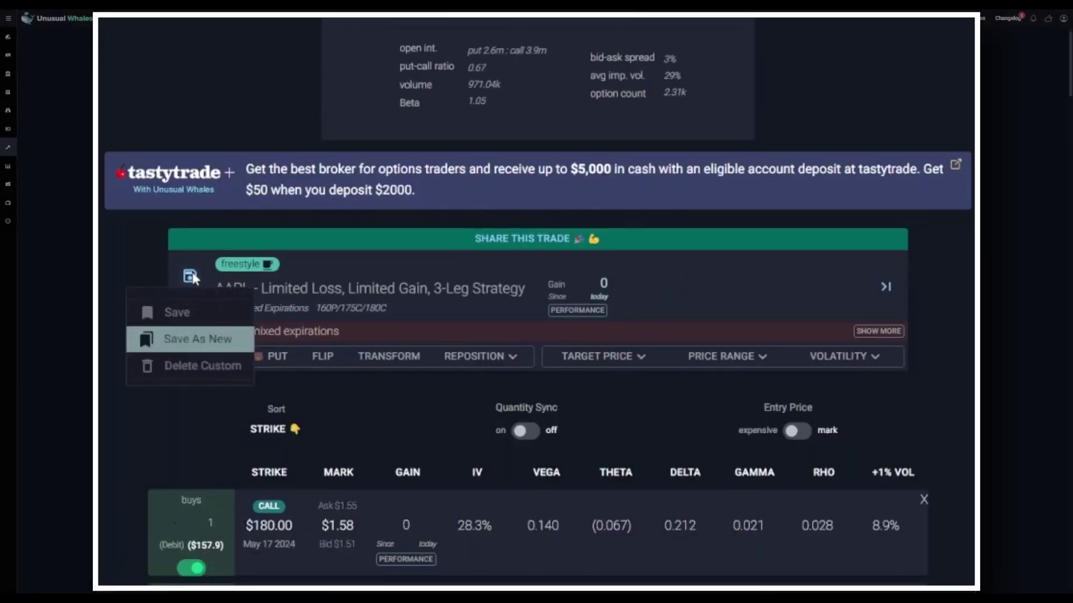
{"action": "left_click", "coordinate": [195, 339]}
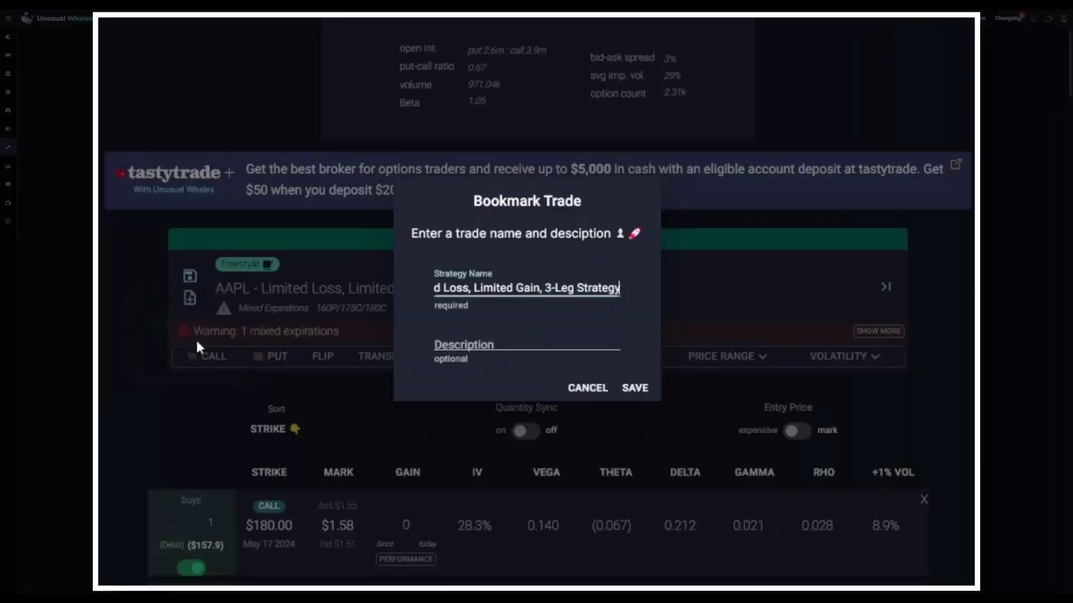
{"action": "triple_click", "coordinate": [494, 288]}
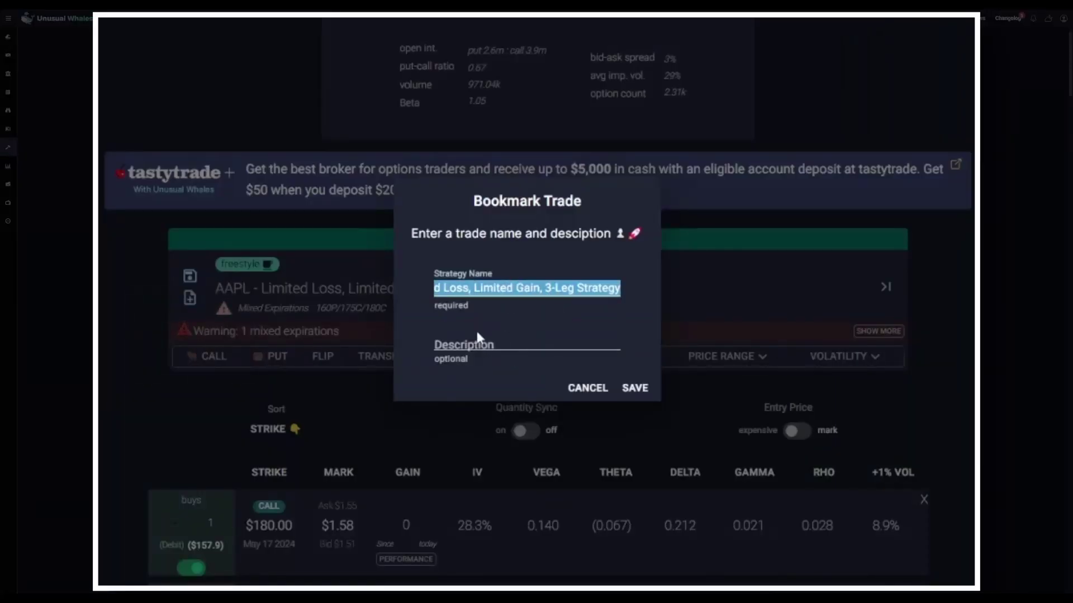
{"action": "type", "text": "New STRAT"}
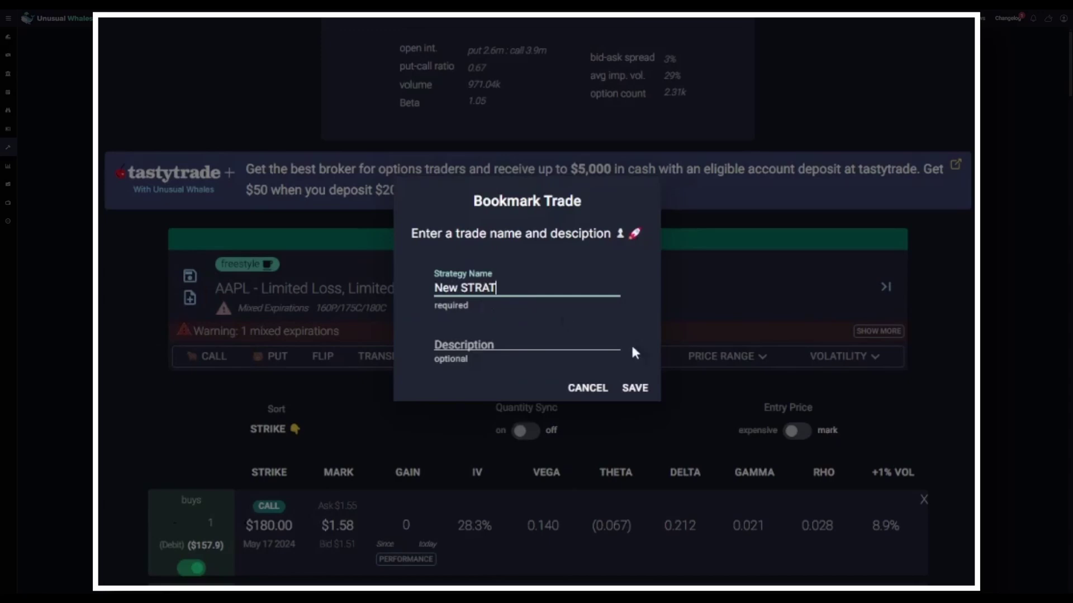
{"action": "left_click", "coordinate": [634, 385]}
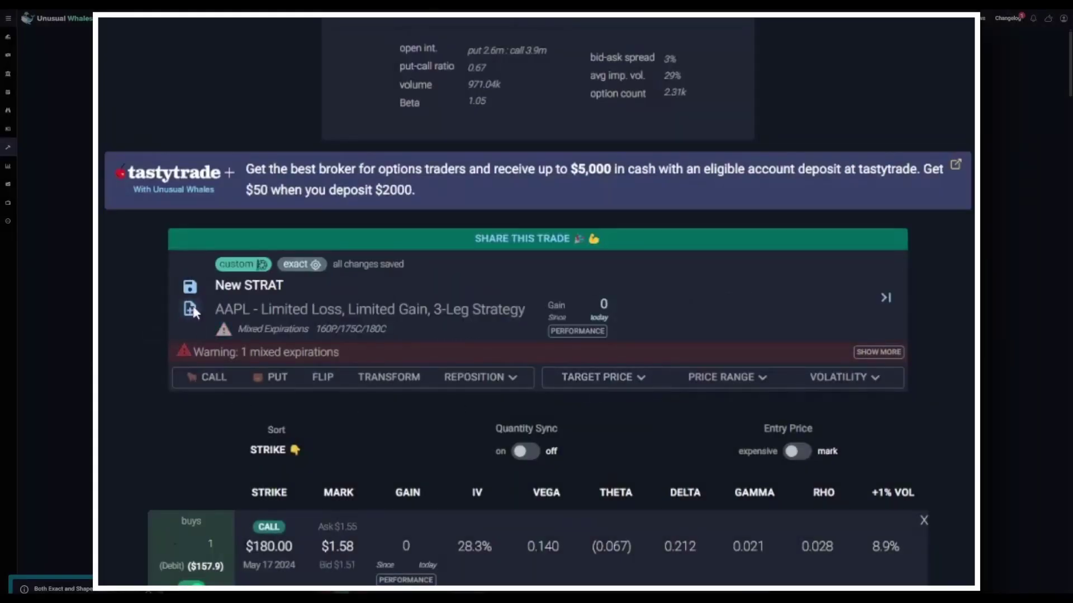
Open the list of saved custom strategies and choose the exact version of New STRAT dated Apr 17 24
{"action": "left_click", "coordinate": [190, 309]}
{"action": "left_click", "coordinate": [196, 344]}
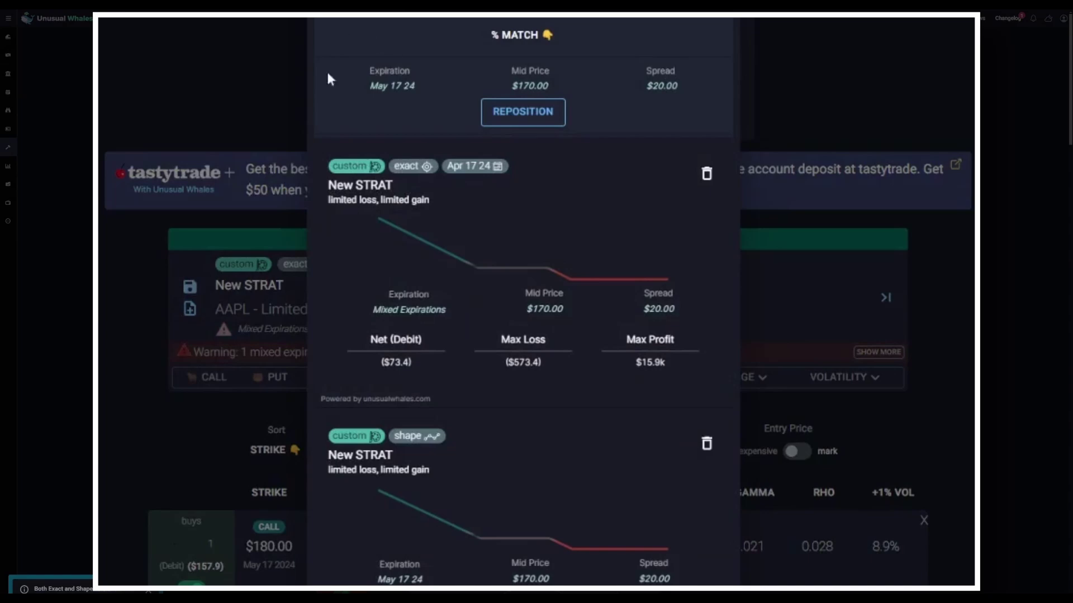
{"action": "left_click", "coordinate": [496, 233]}
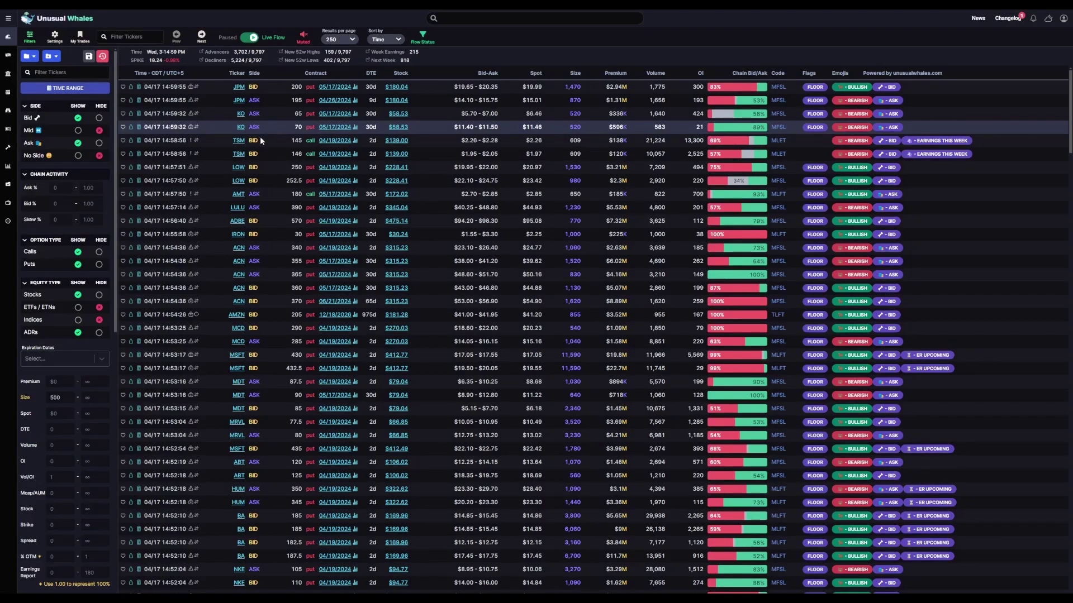
Open the related multileg trades of the 14:59:32 KO 70 put in the flow feed and visualize their P/L in the profit loss calculator
{"action": "mouse_move", "coordinate": [197, 130]}
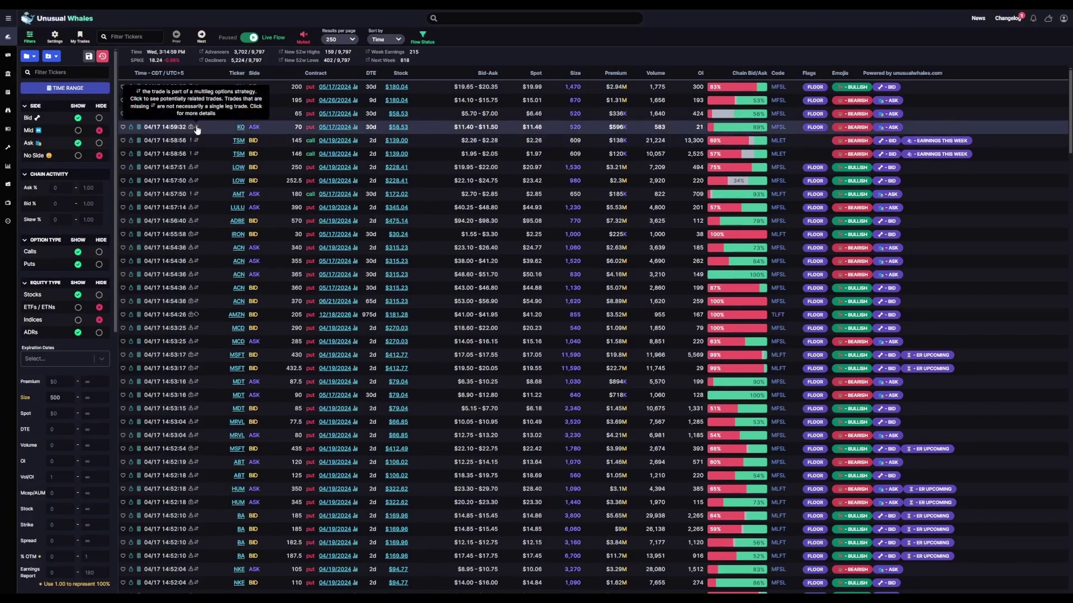
{"action": "left_click", "coordinate": [196, 128]}
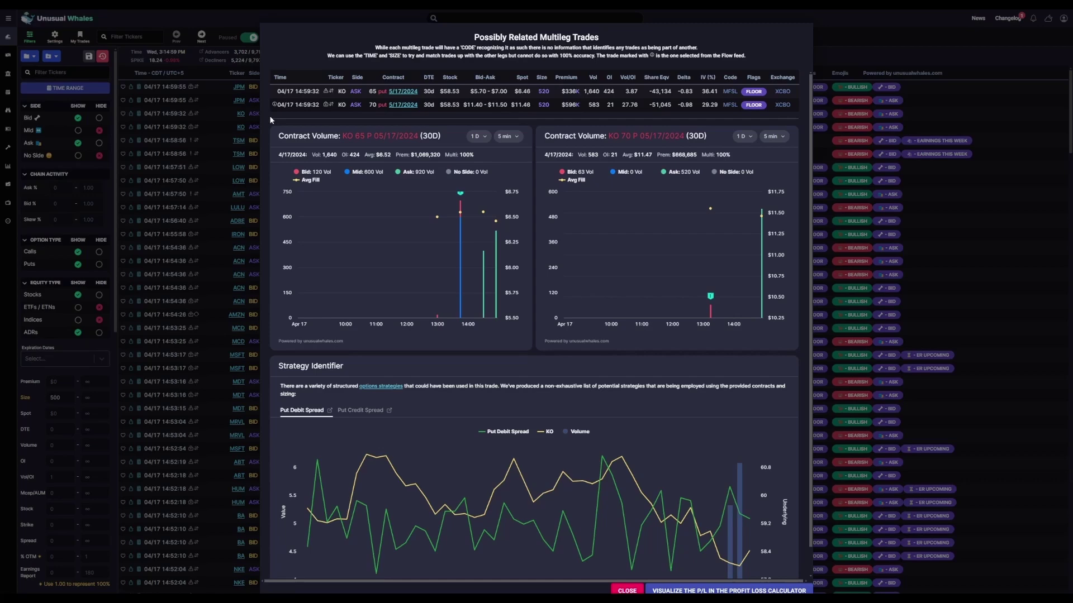
{"action": "scroll", "coordinate": [271, 119], "scroll_direction": "down", "scroll_amount": 1}
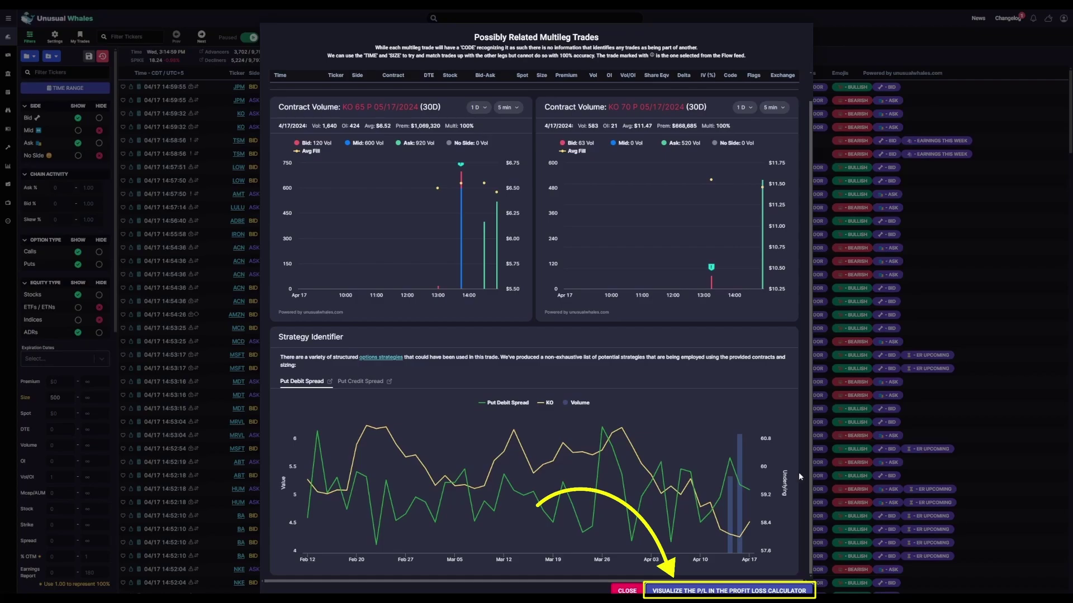
{"action": "left_click", "coordinate": [785, 590]}
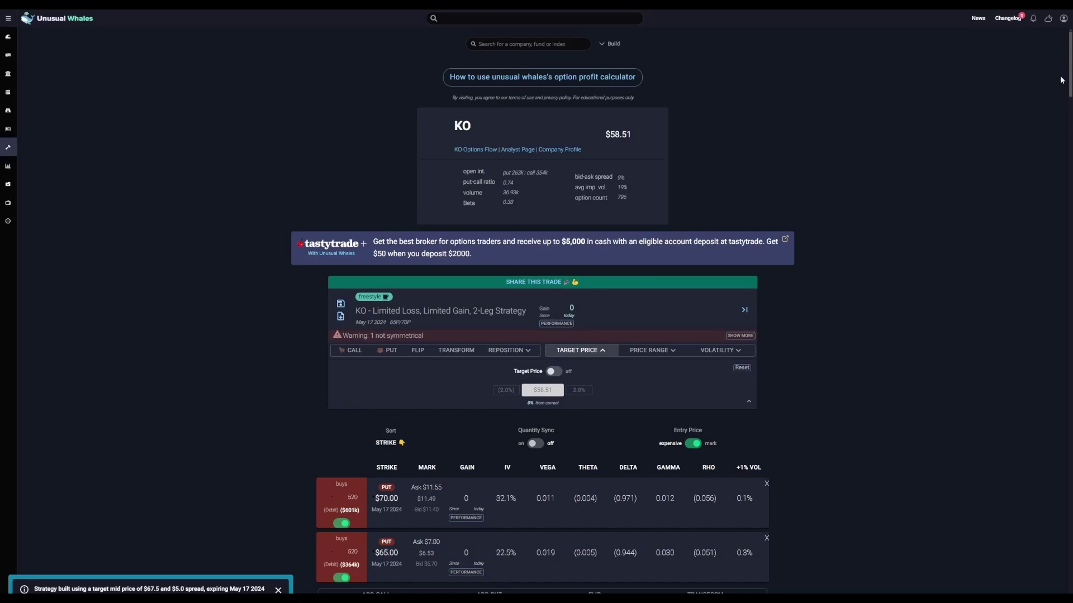
{"action": "left_click_drag", "start_coordinate": [1069, 76], "coordinate": [1070, 171]}
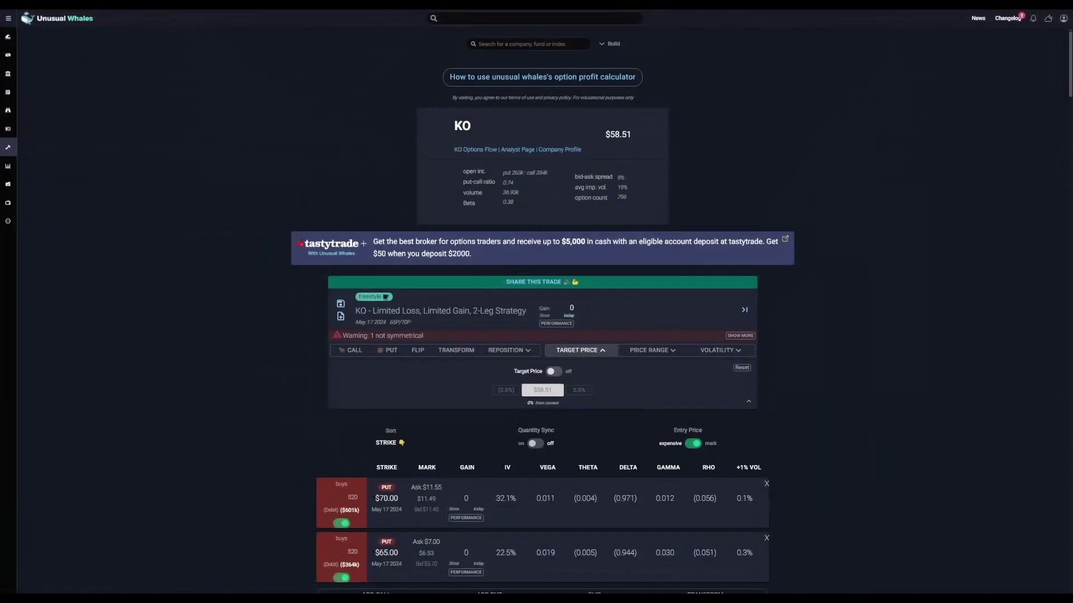